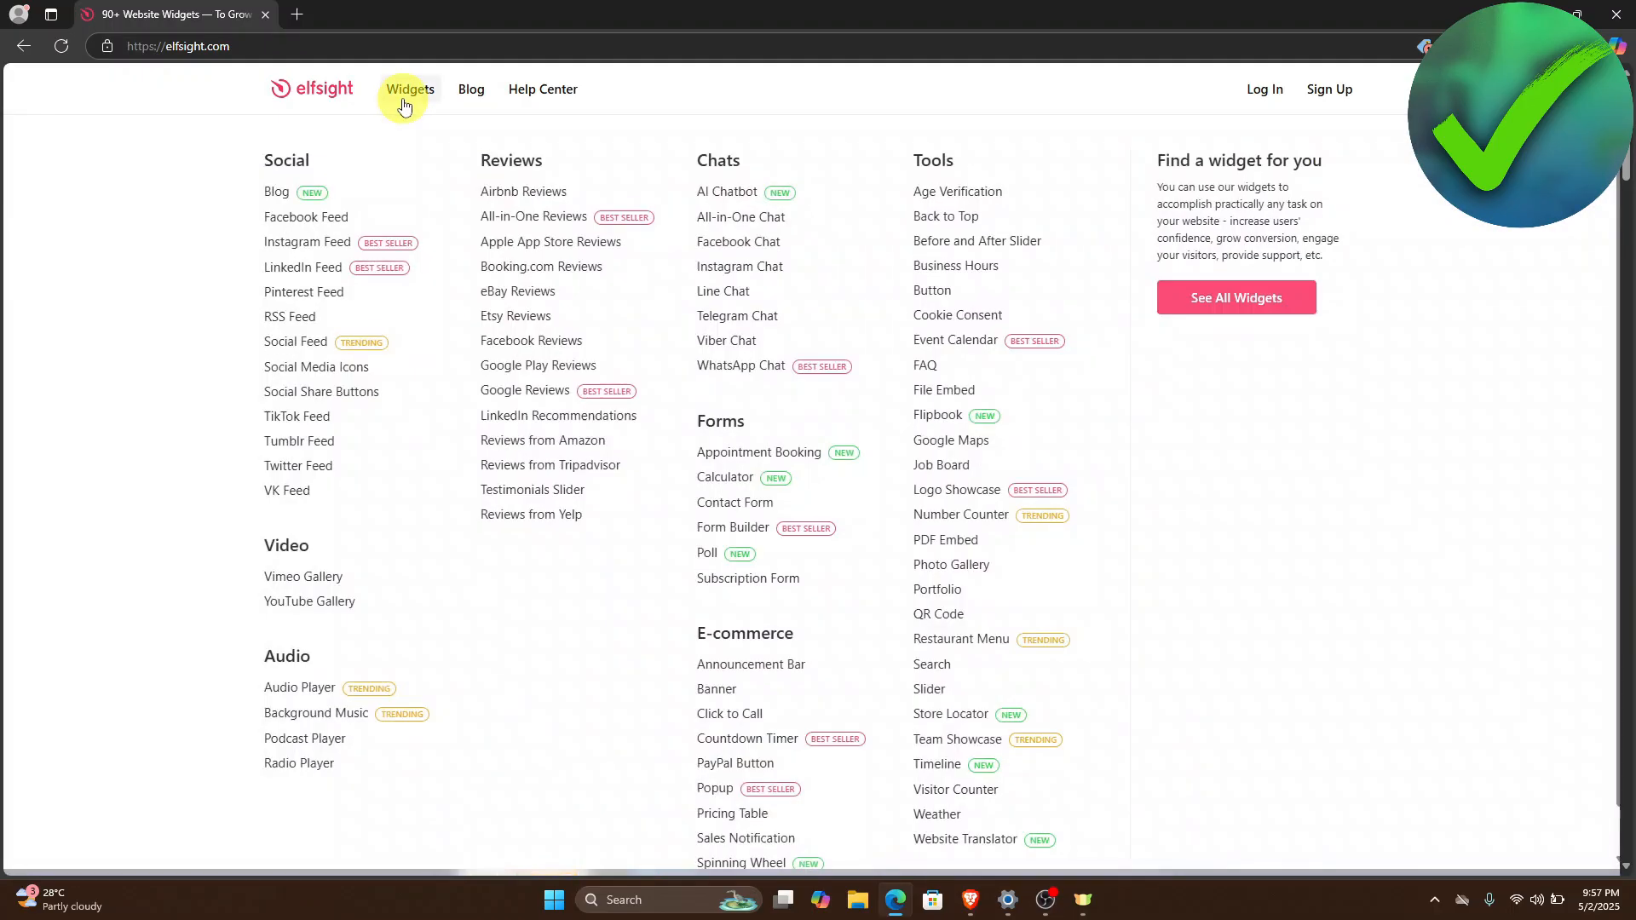
Step: Open the Instagram Feed widget page from the Elfsight widget catalogue
left_click(404, 101)
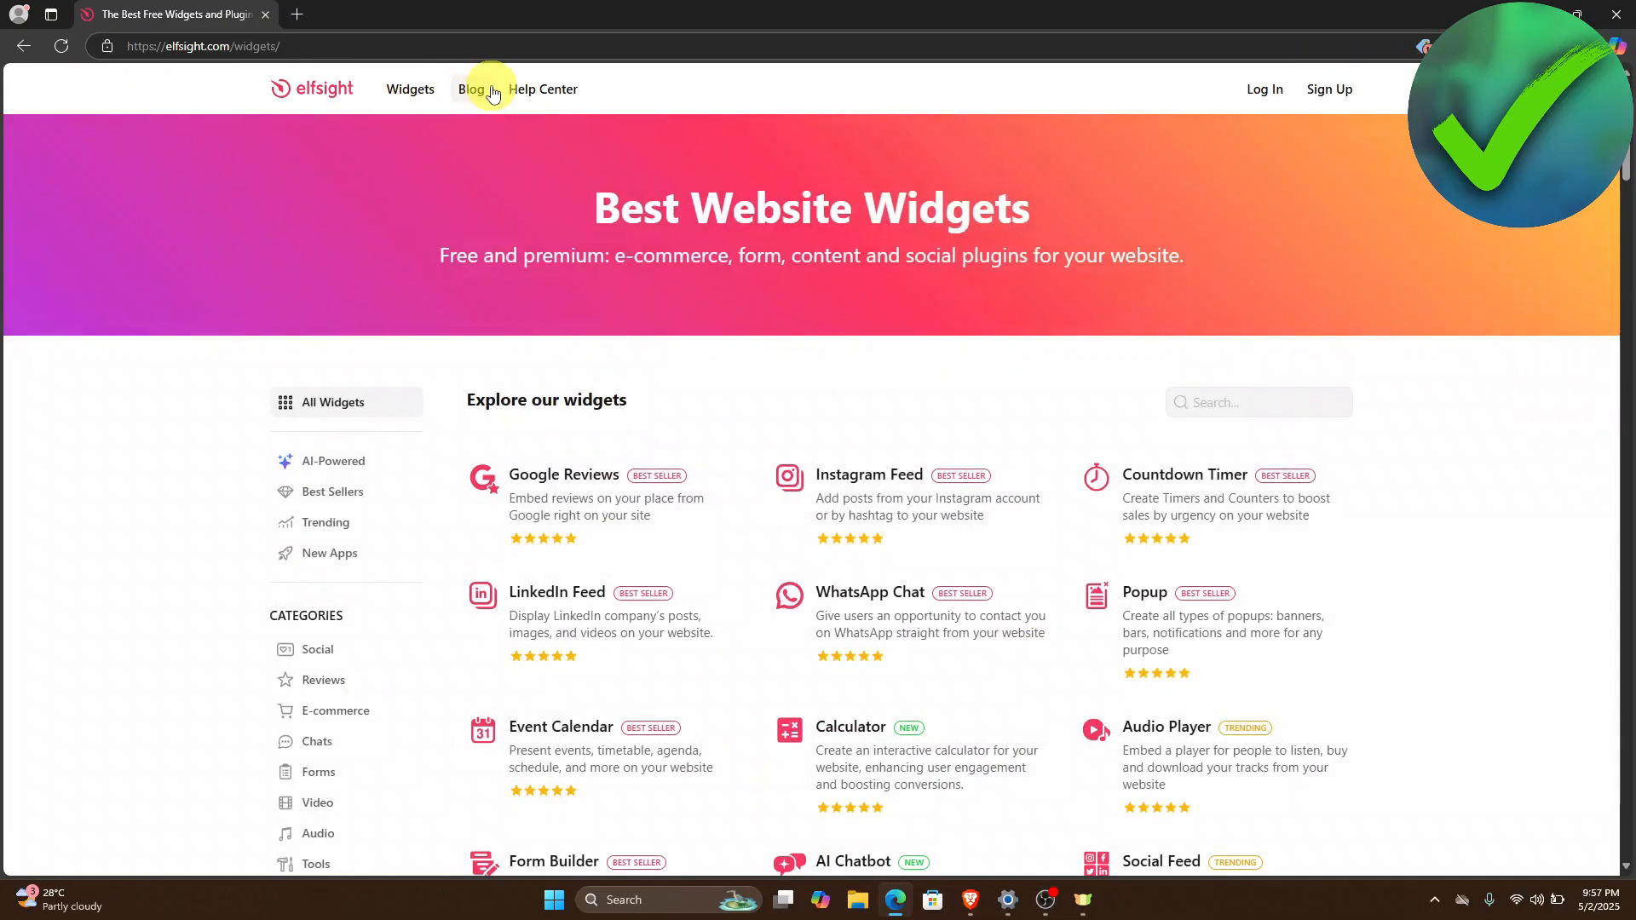
mouse_move(429, 94)
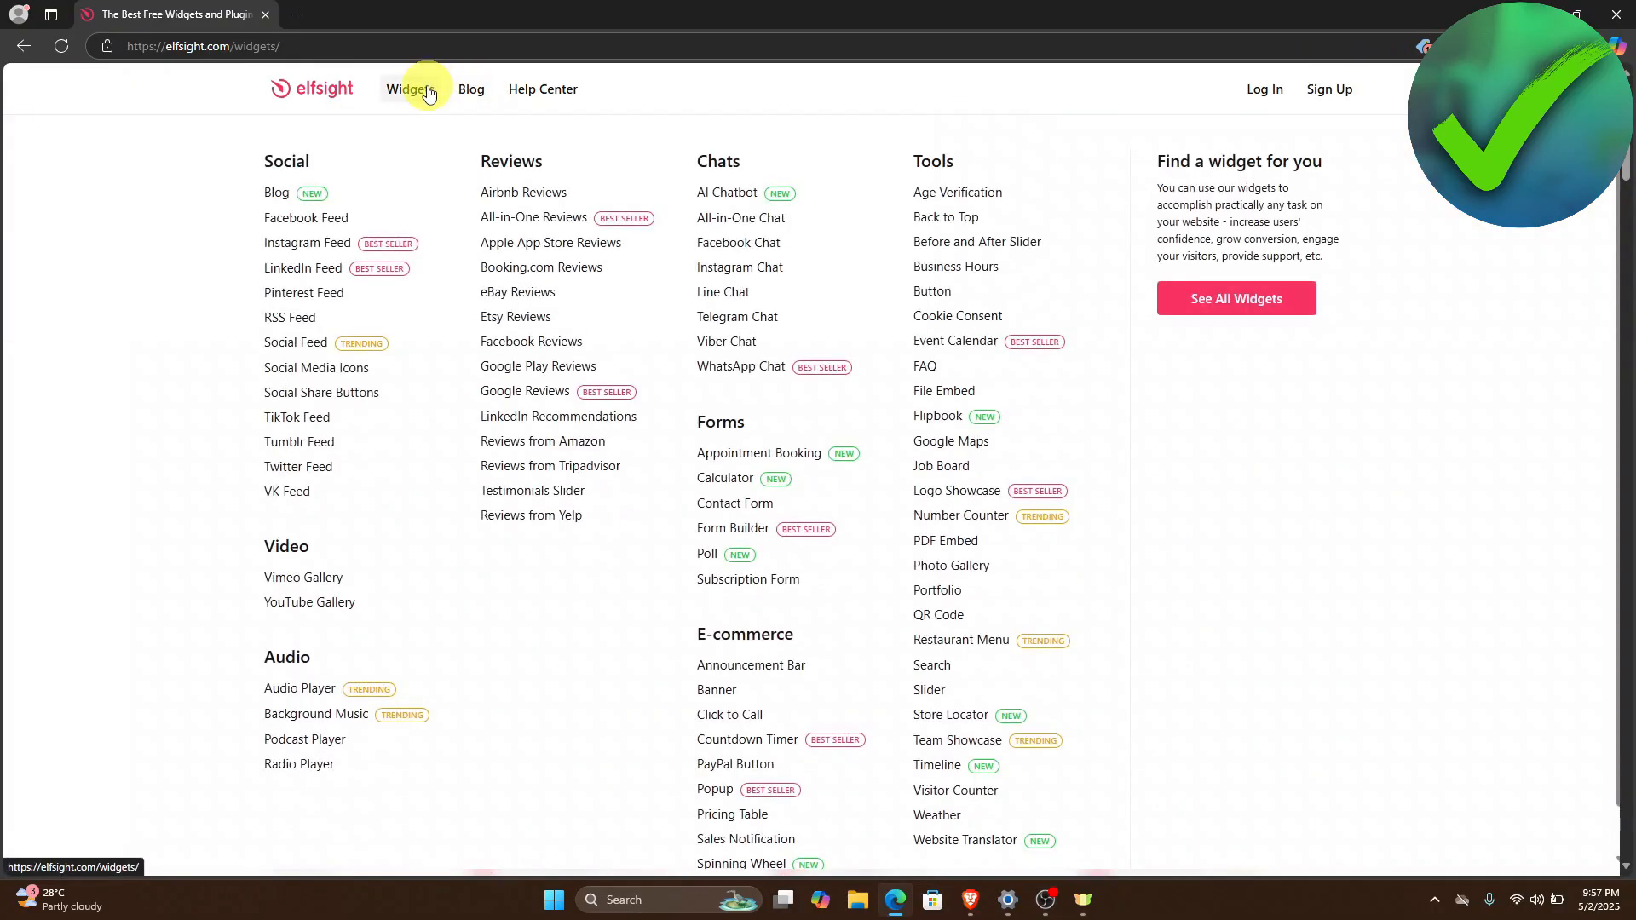
left_click(329, 254)
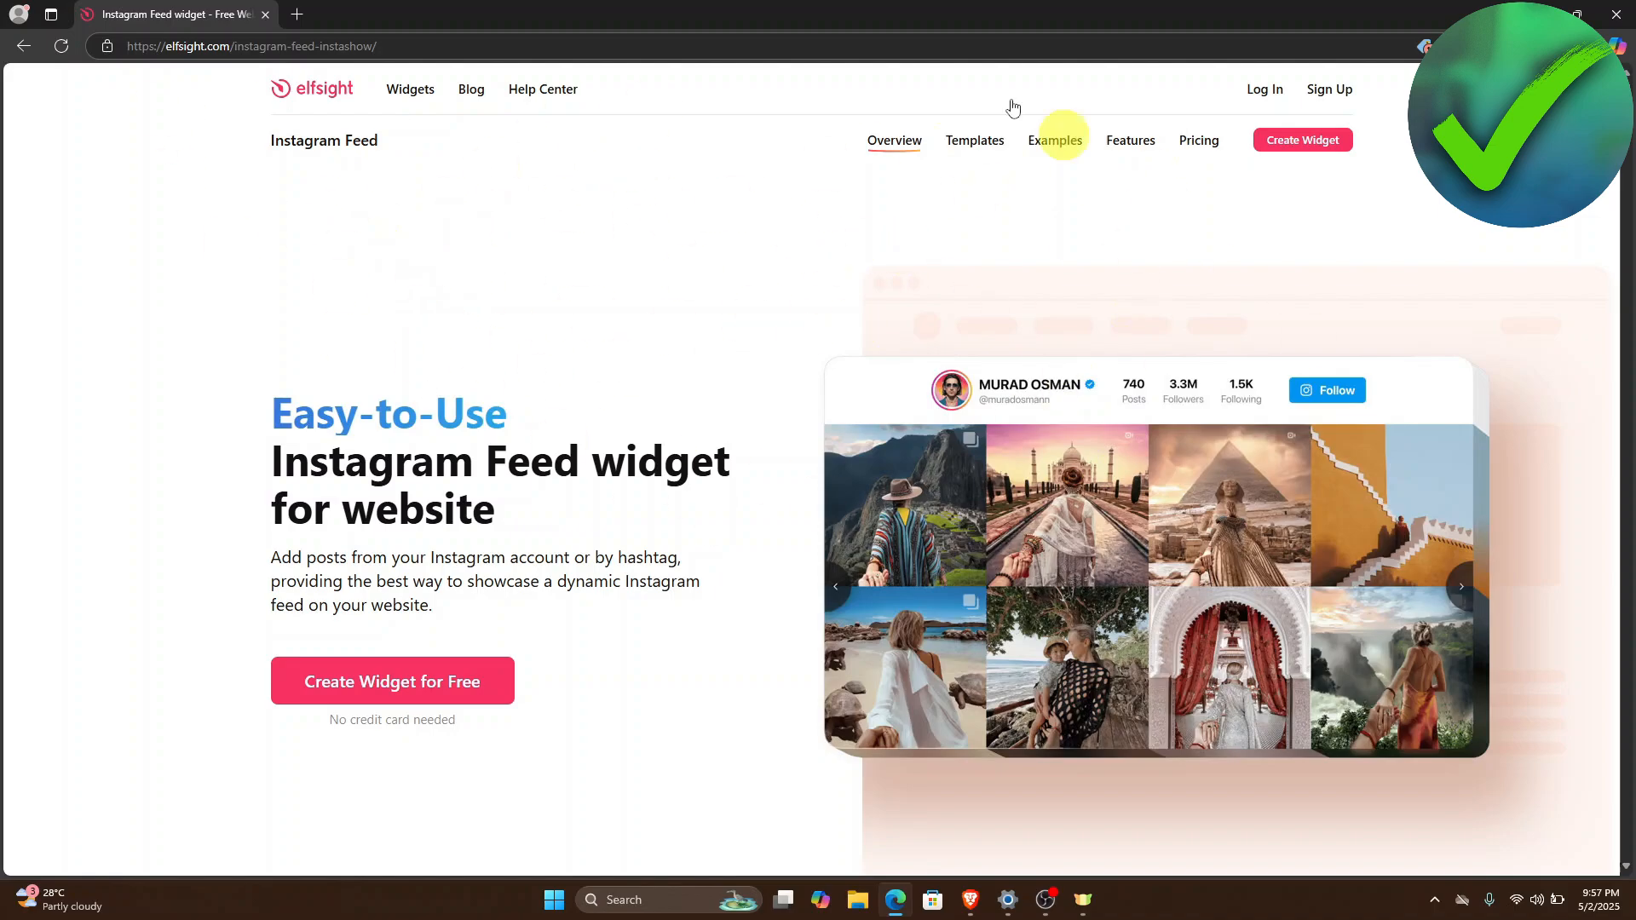
Step: Look over the introduction and sample feed on the Instagram Feed widget's overview page
scroll(861, 351, "down", 2)
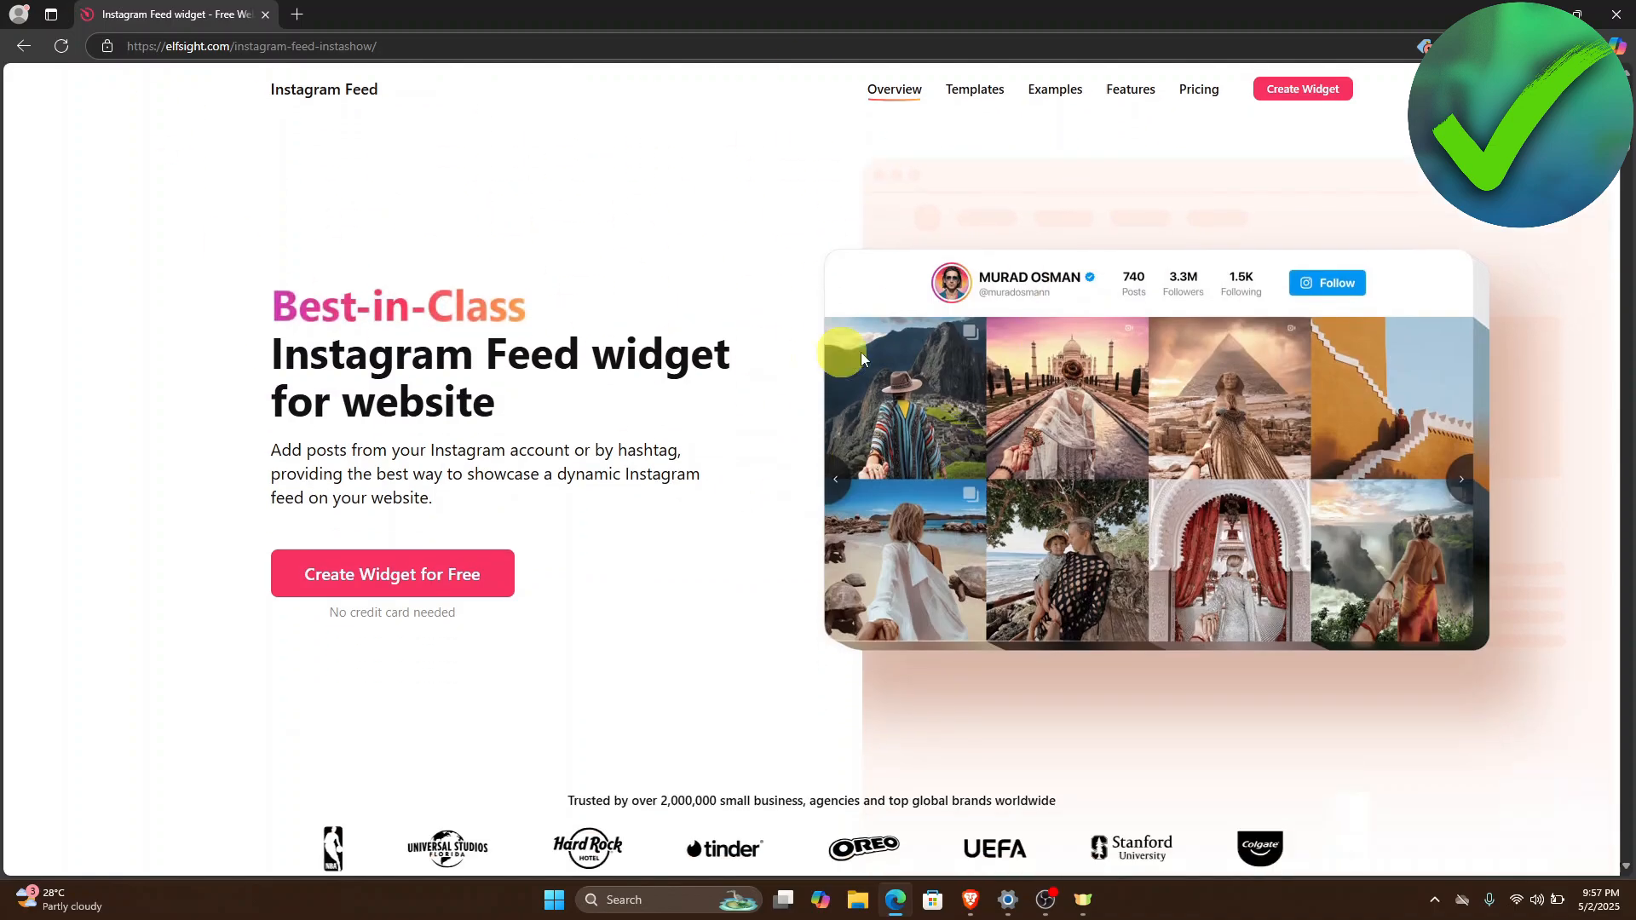
scroll(790, 393, "up", 2)
scroll(780, 413, "down", 13)
scroll(831, 460, "up", 10)
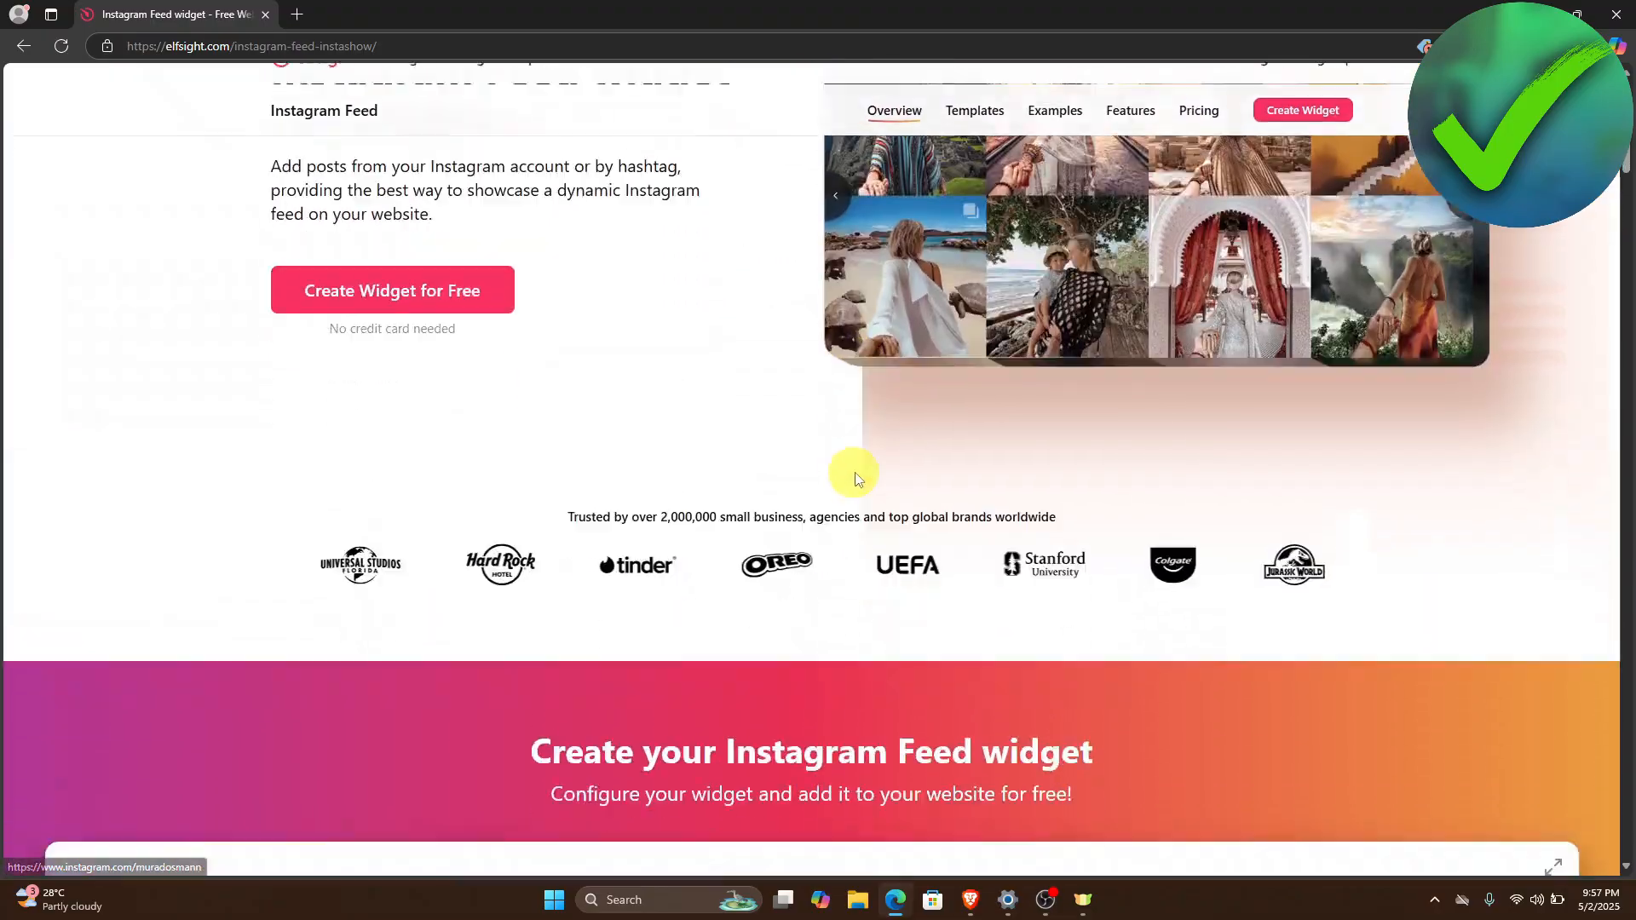
scroll(854, 468, "up", 3)
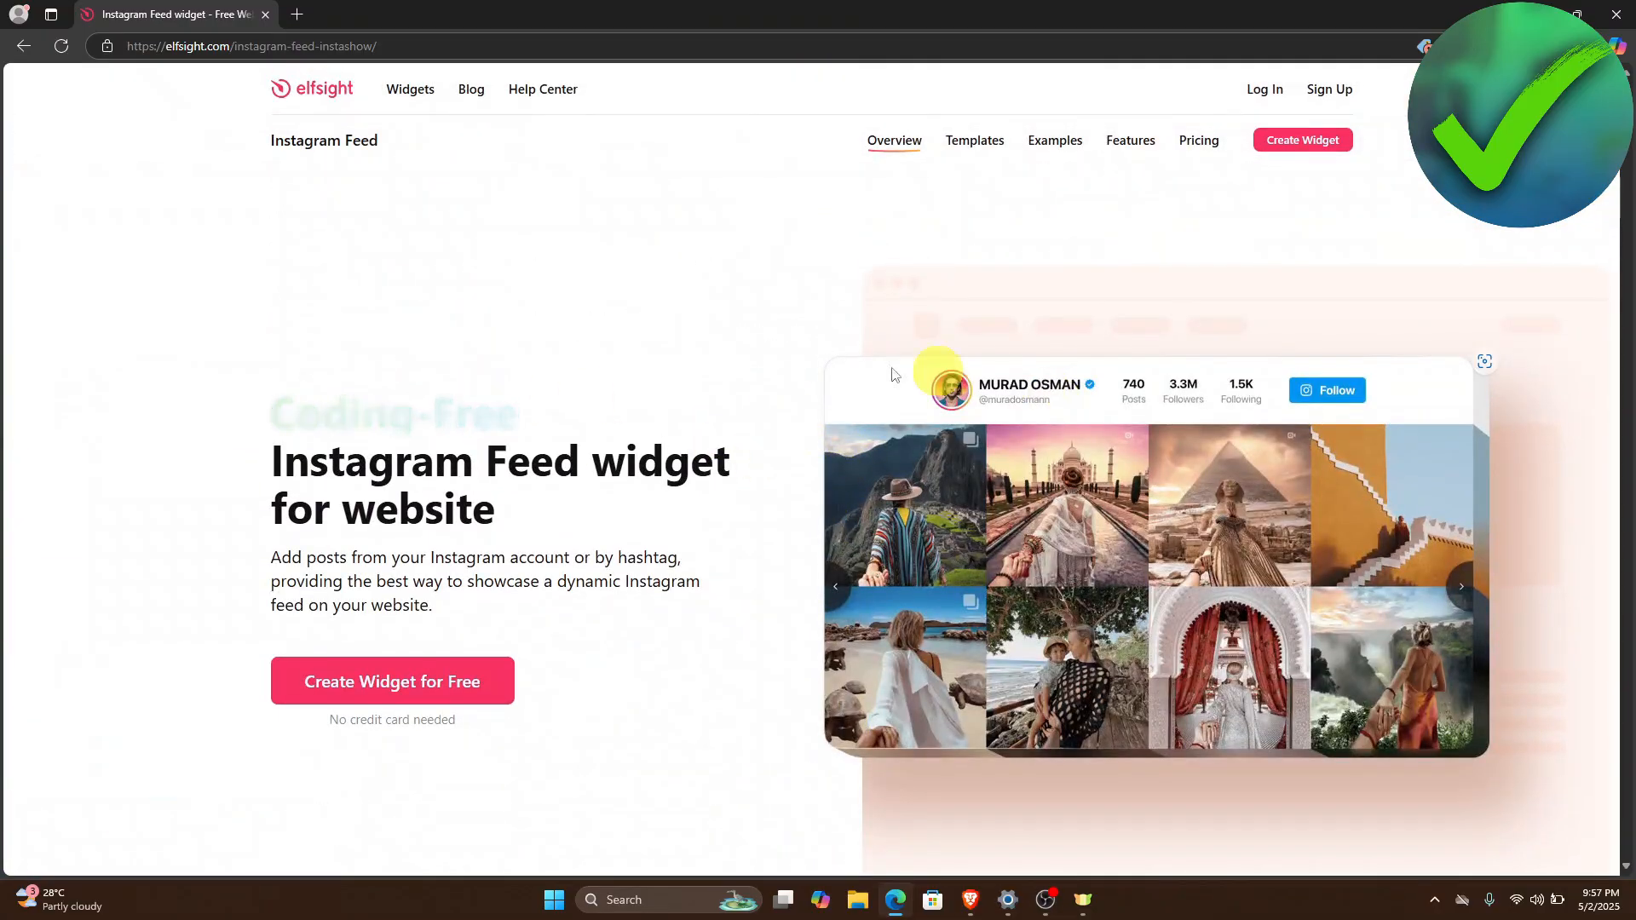
scroll(876, 353, "down", 7)
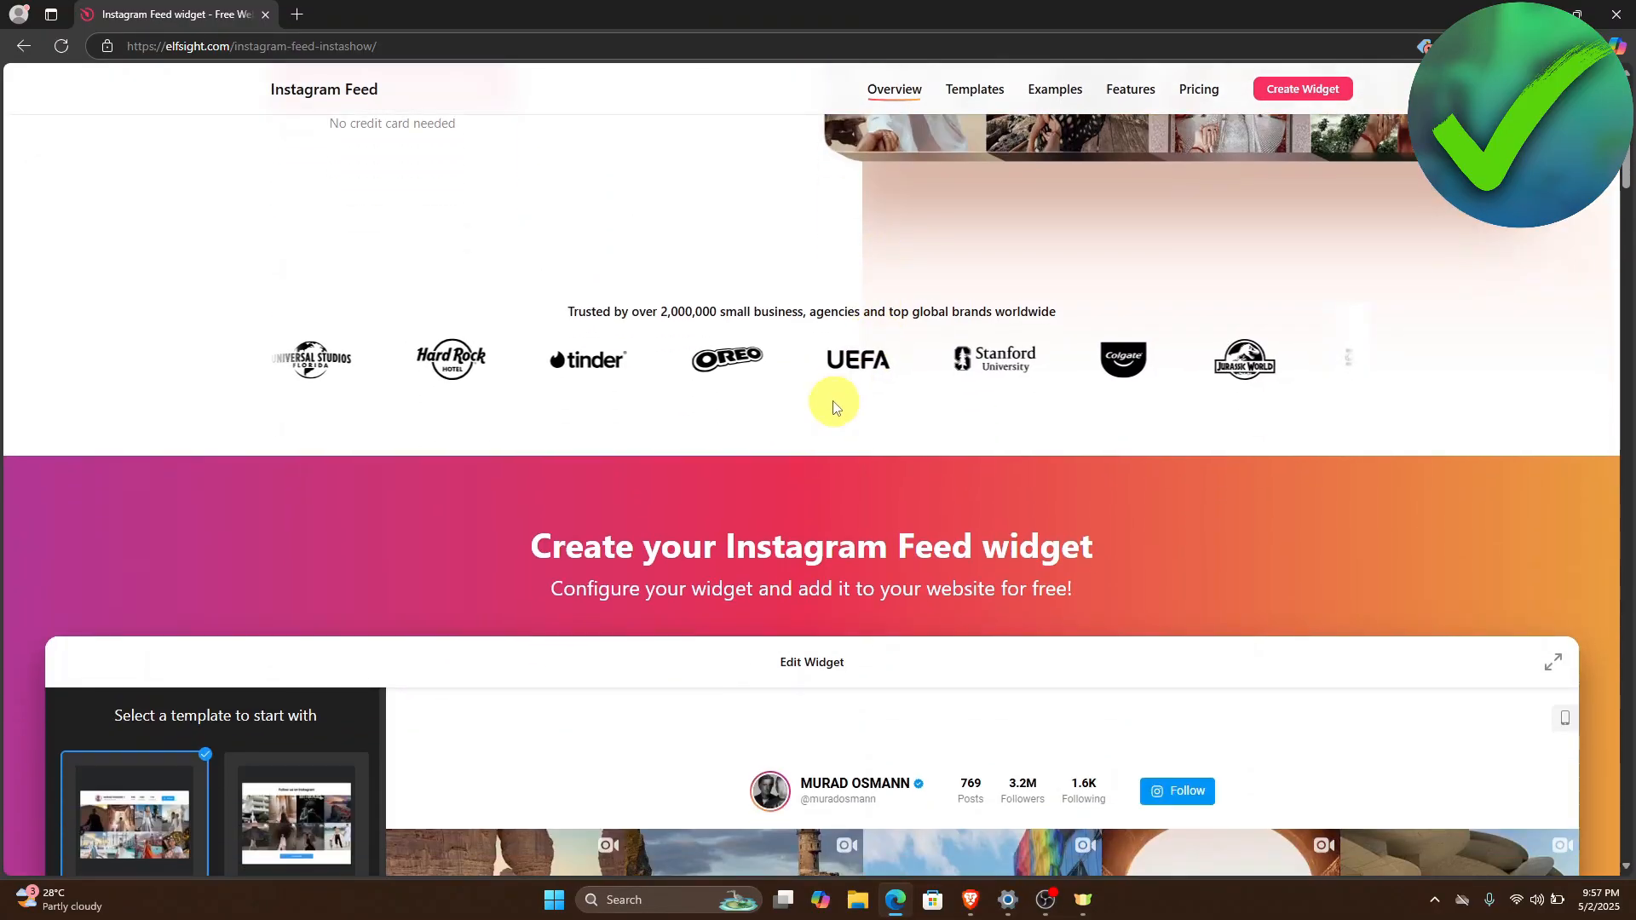
scroll(844, 400, "up", 7)
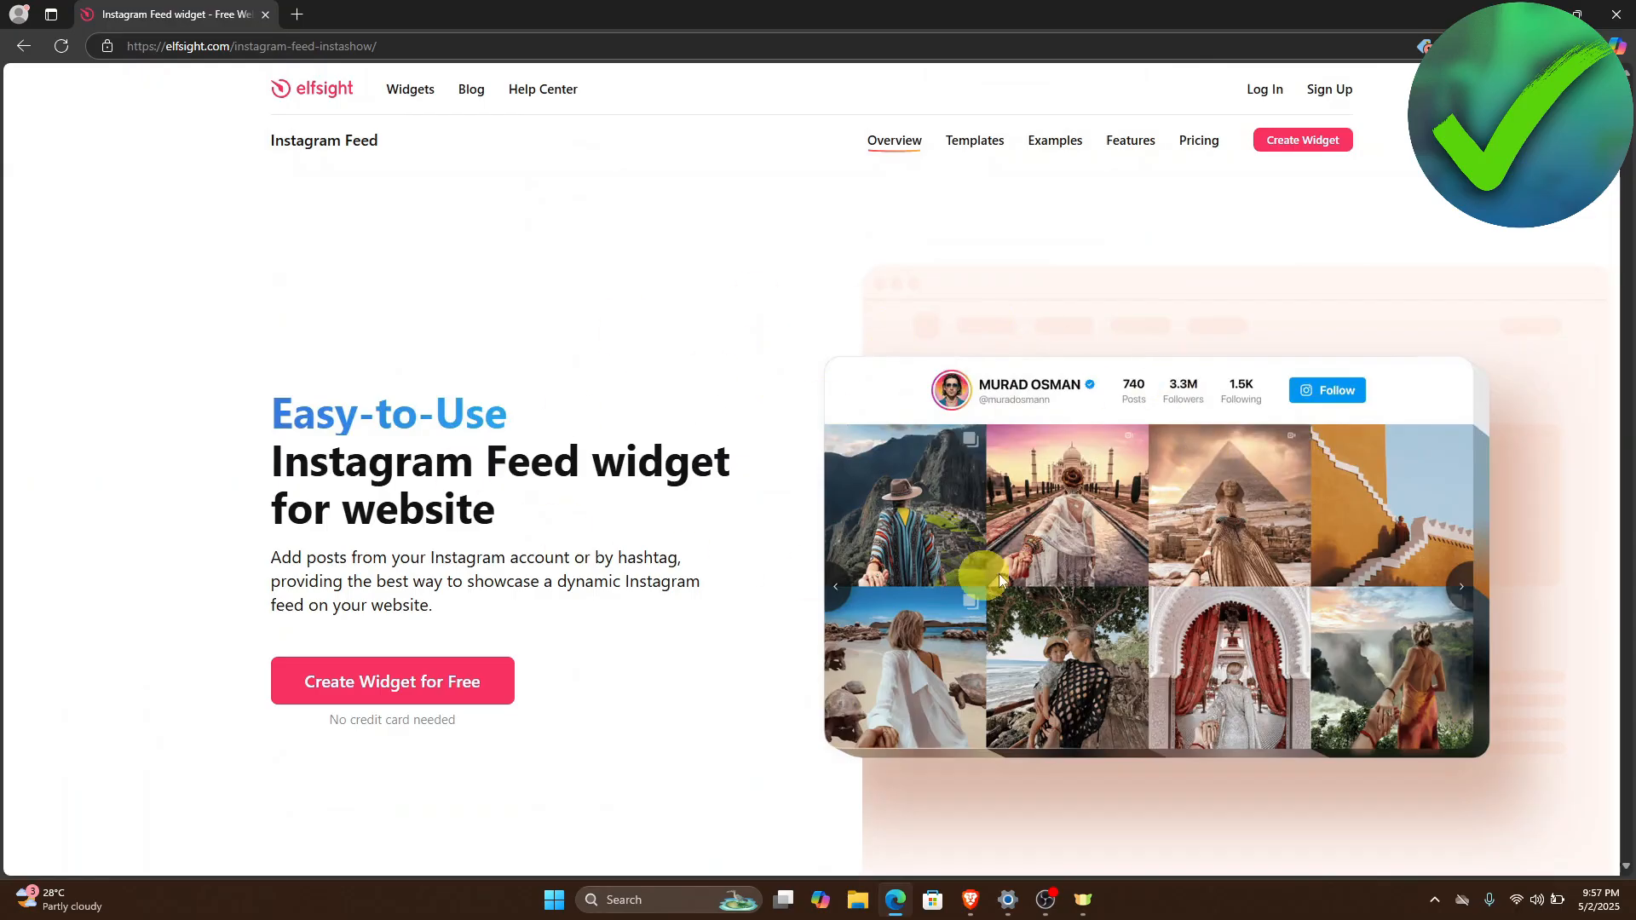
scroll(844, 347, "down", 1)
scroll(574, 336, "up", 1)
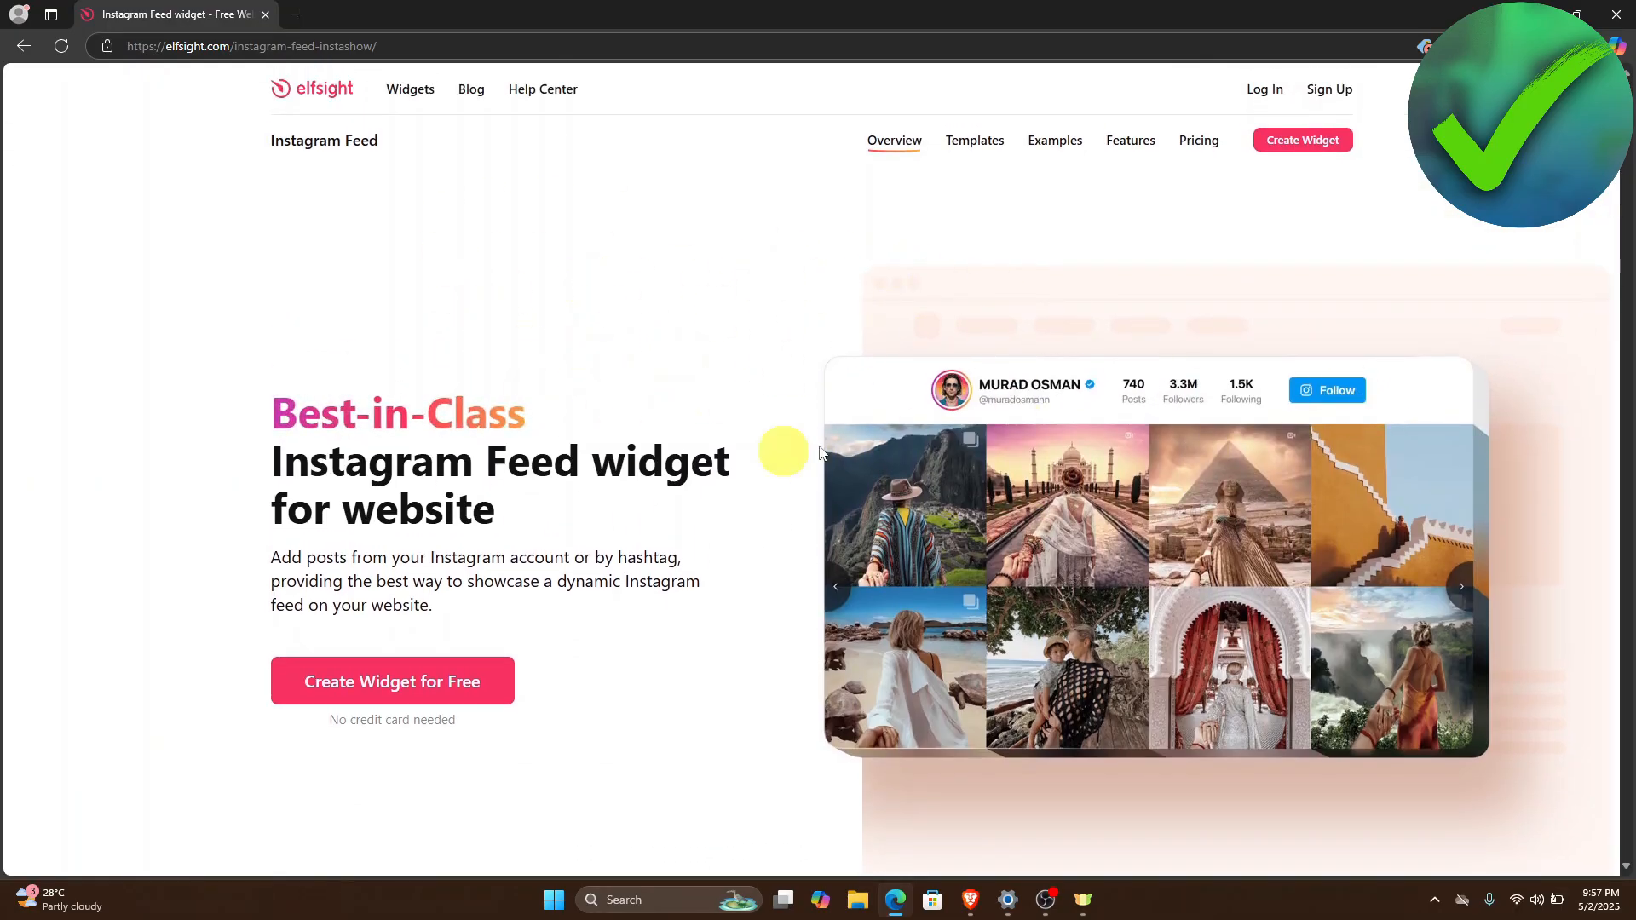
Step: Choose the Post Slider template for the Instagram Feed widget and continue with it
scroll(597, 315, "down", 4)
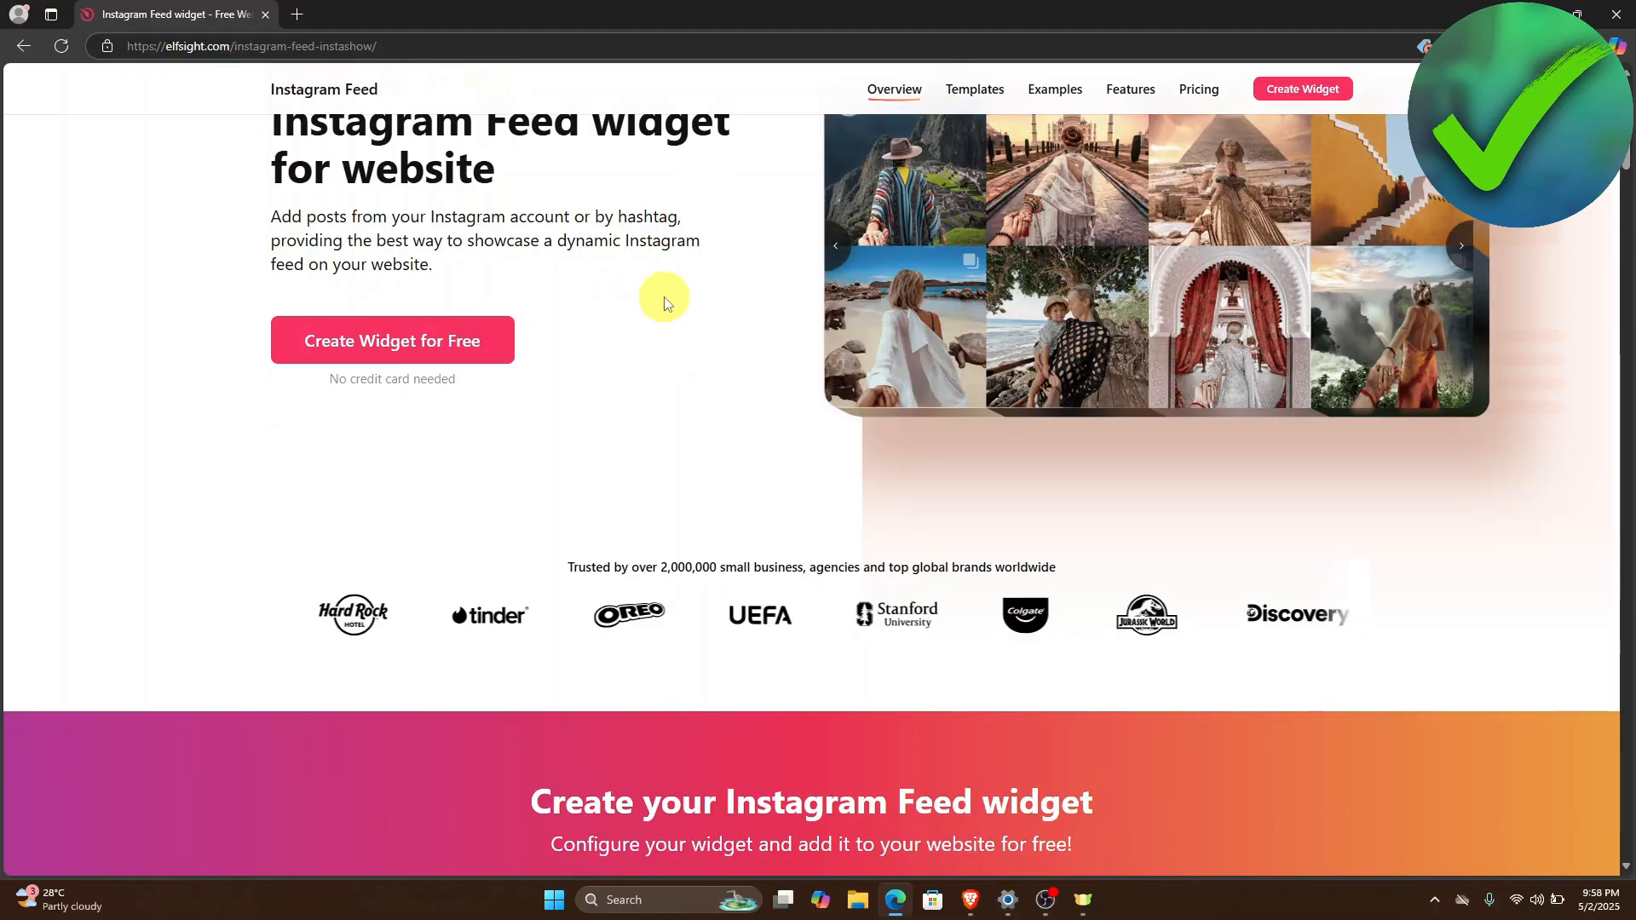
scroll(665, 303, "down", 9)
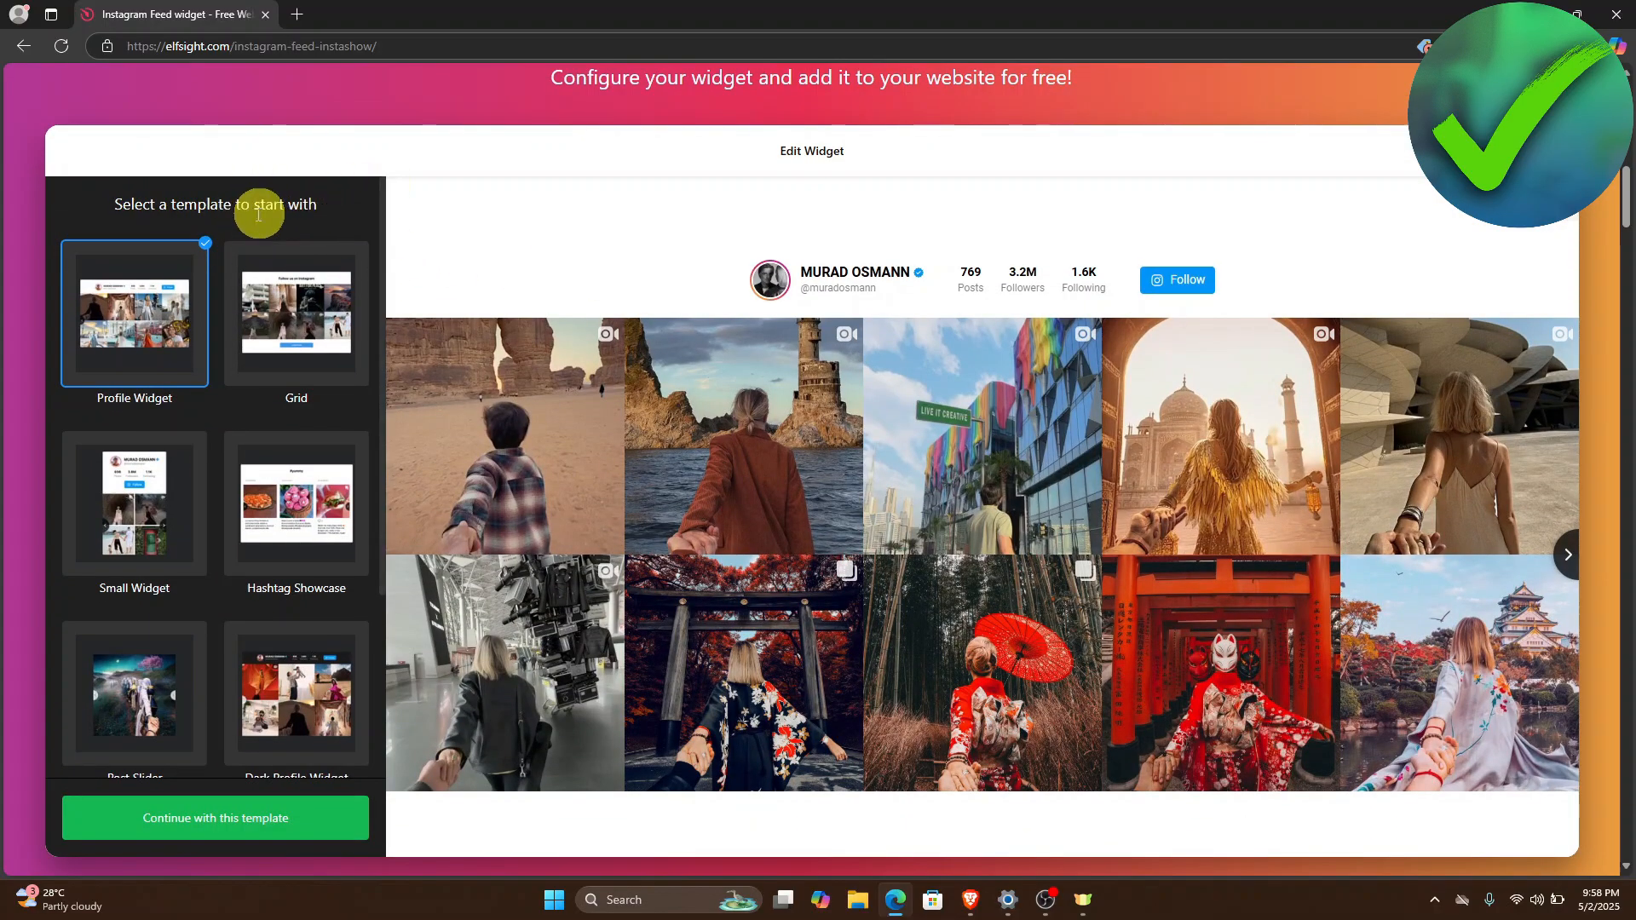
scroll(492, 211, "down", 1)
scroll(260, 294, "down", 2)
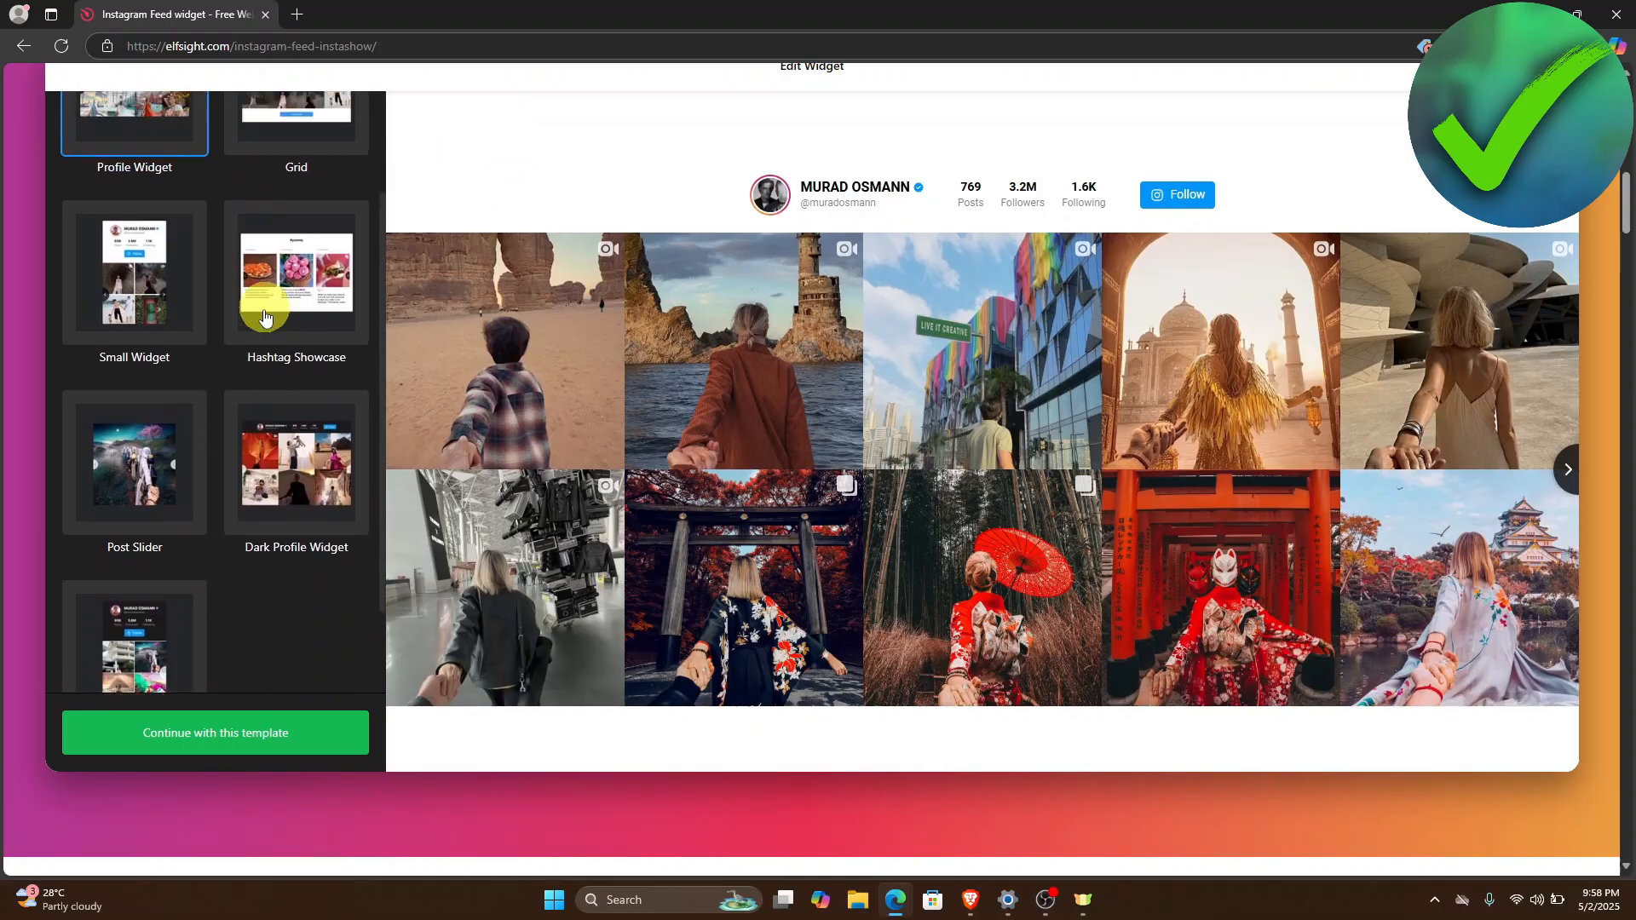
scroll(260, 313, "up", 2)
scroll(259, 258, "down", 3)
scroll(227, 409, "up", 3)
scroll(387, 354, "up", 1)
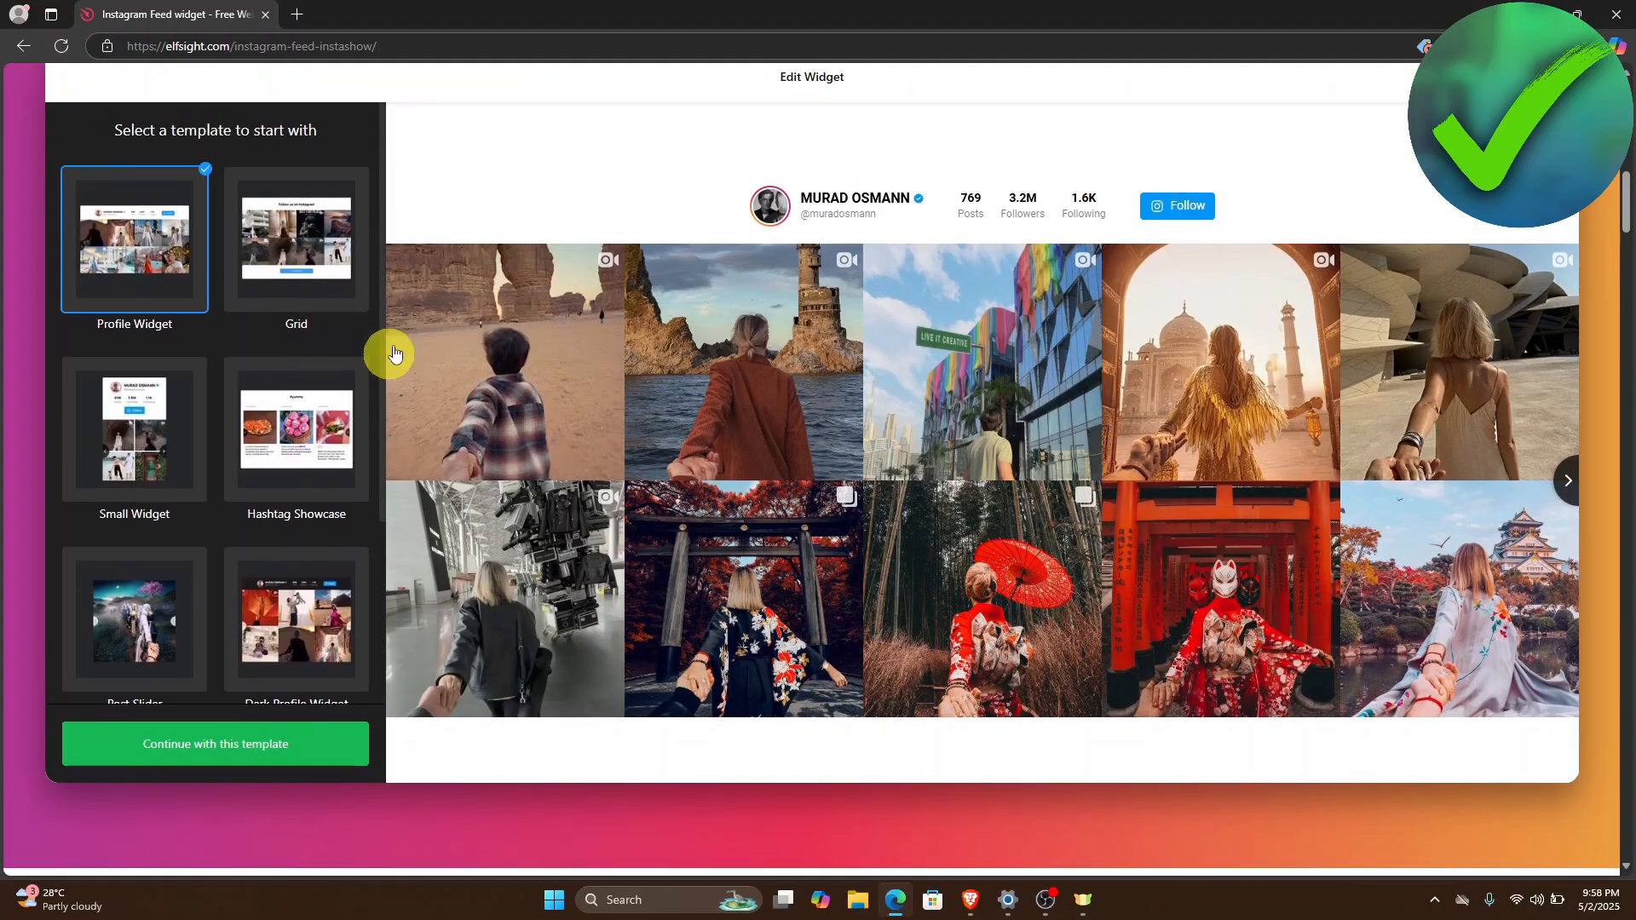
scroll(358, 336, "down", 3)
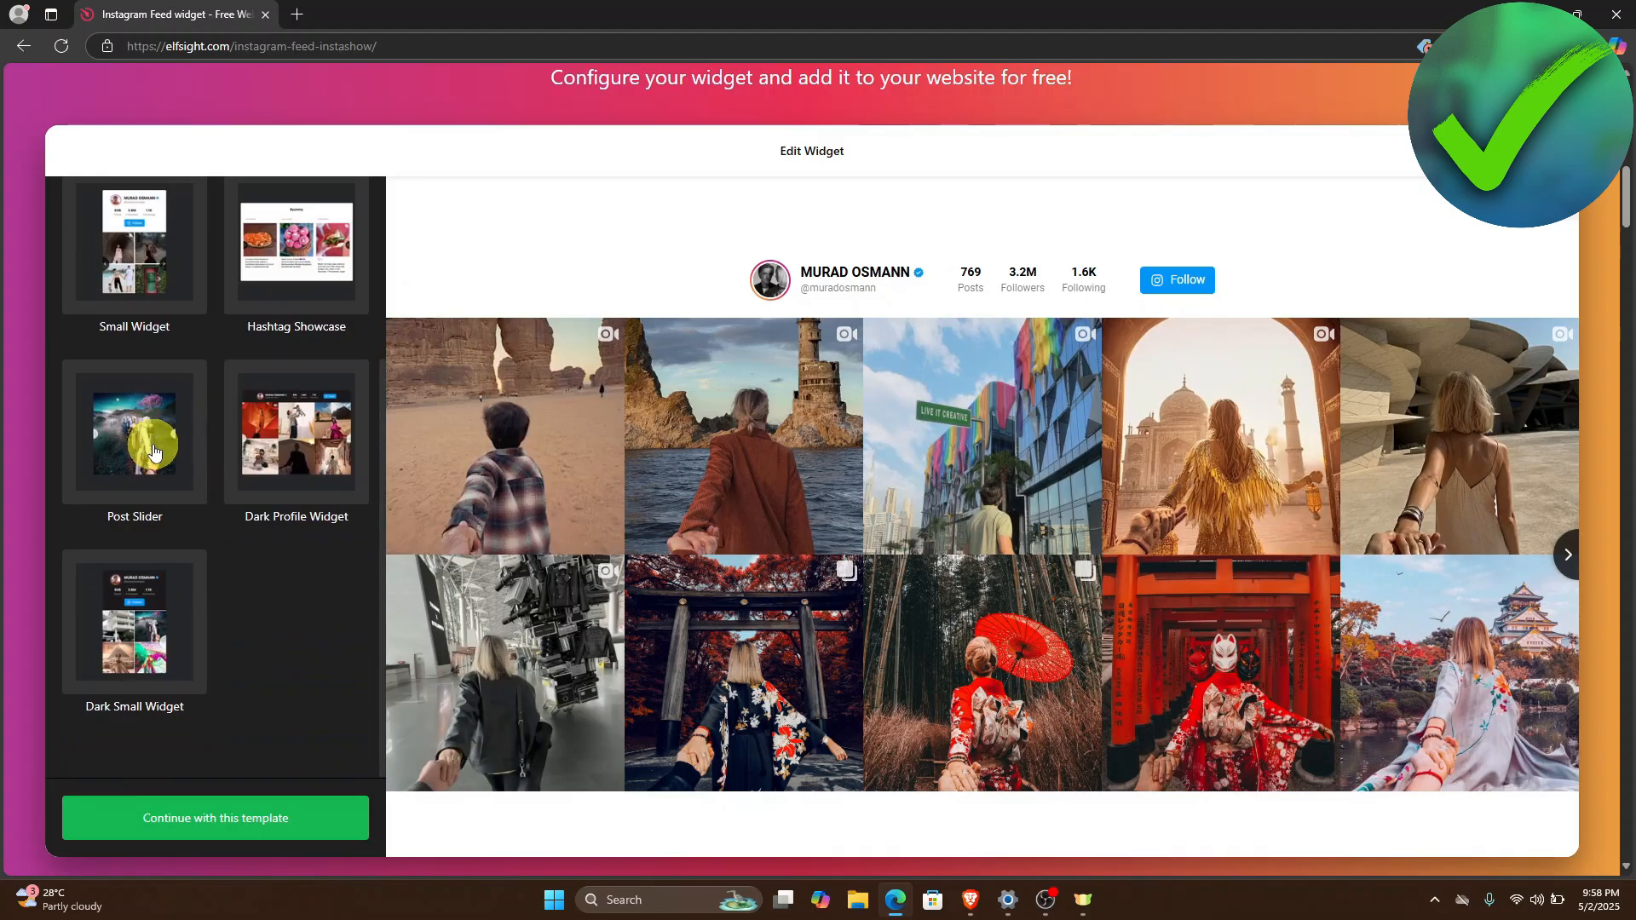
left_click(153, 453)
scroll(167, 434, "up", 2)
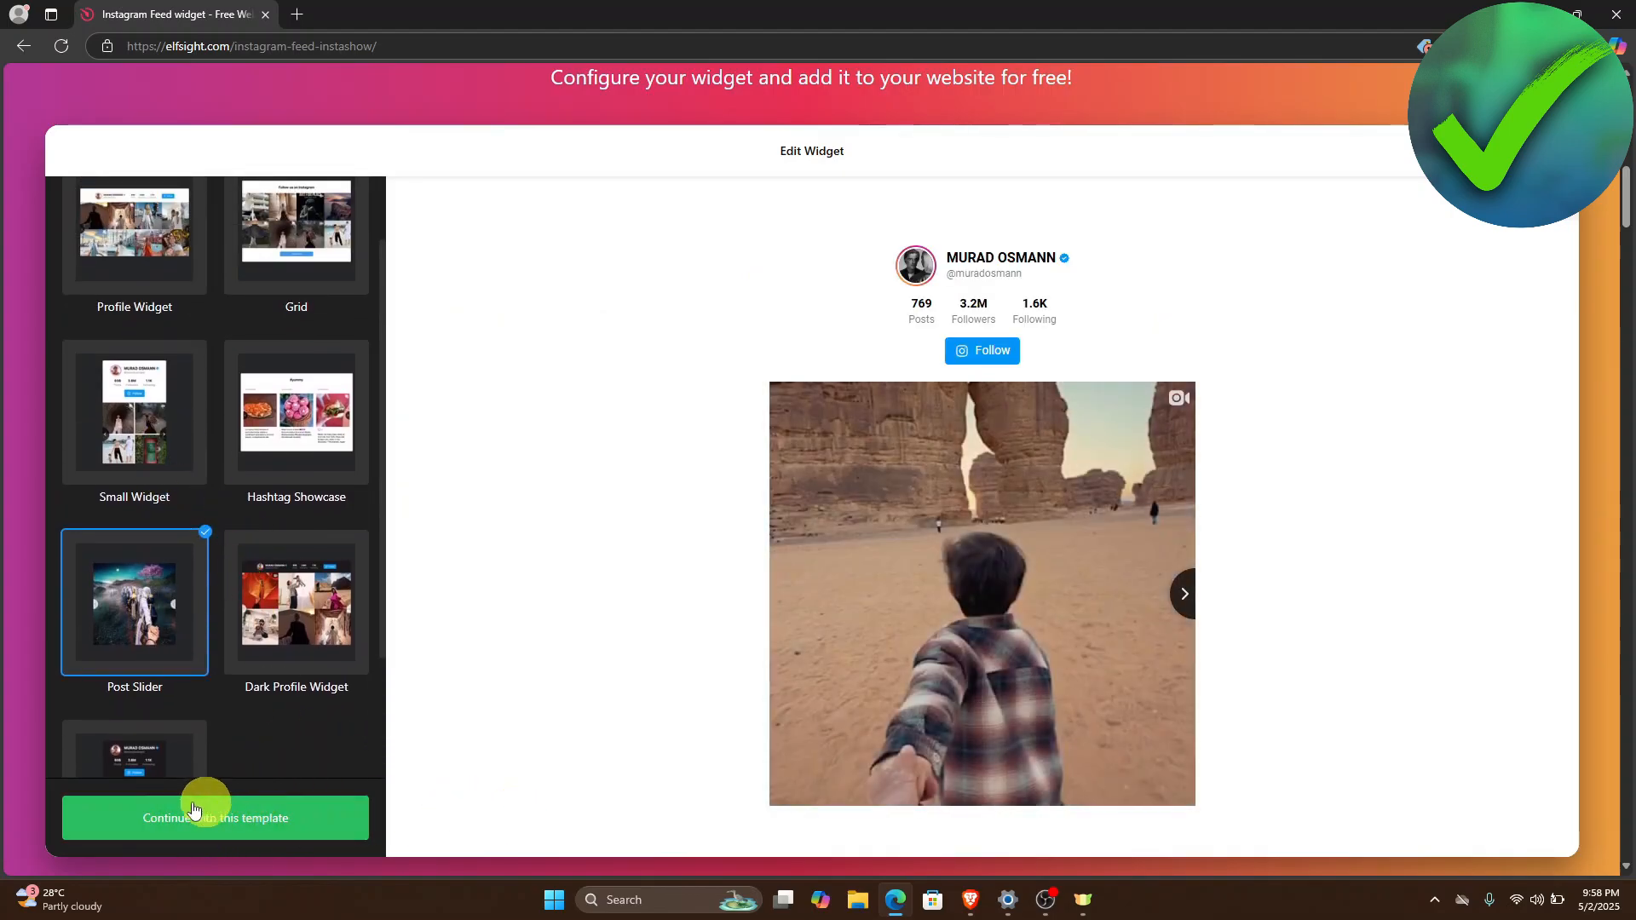
left_click(241, 814)
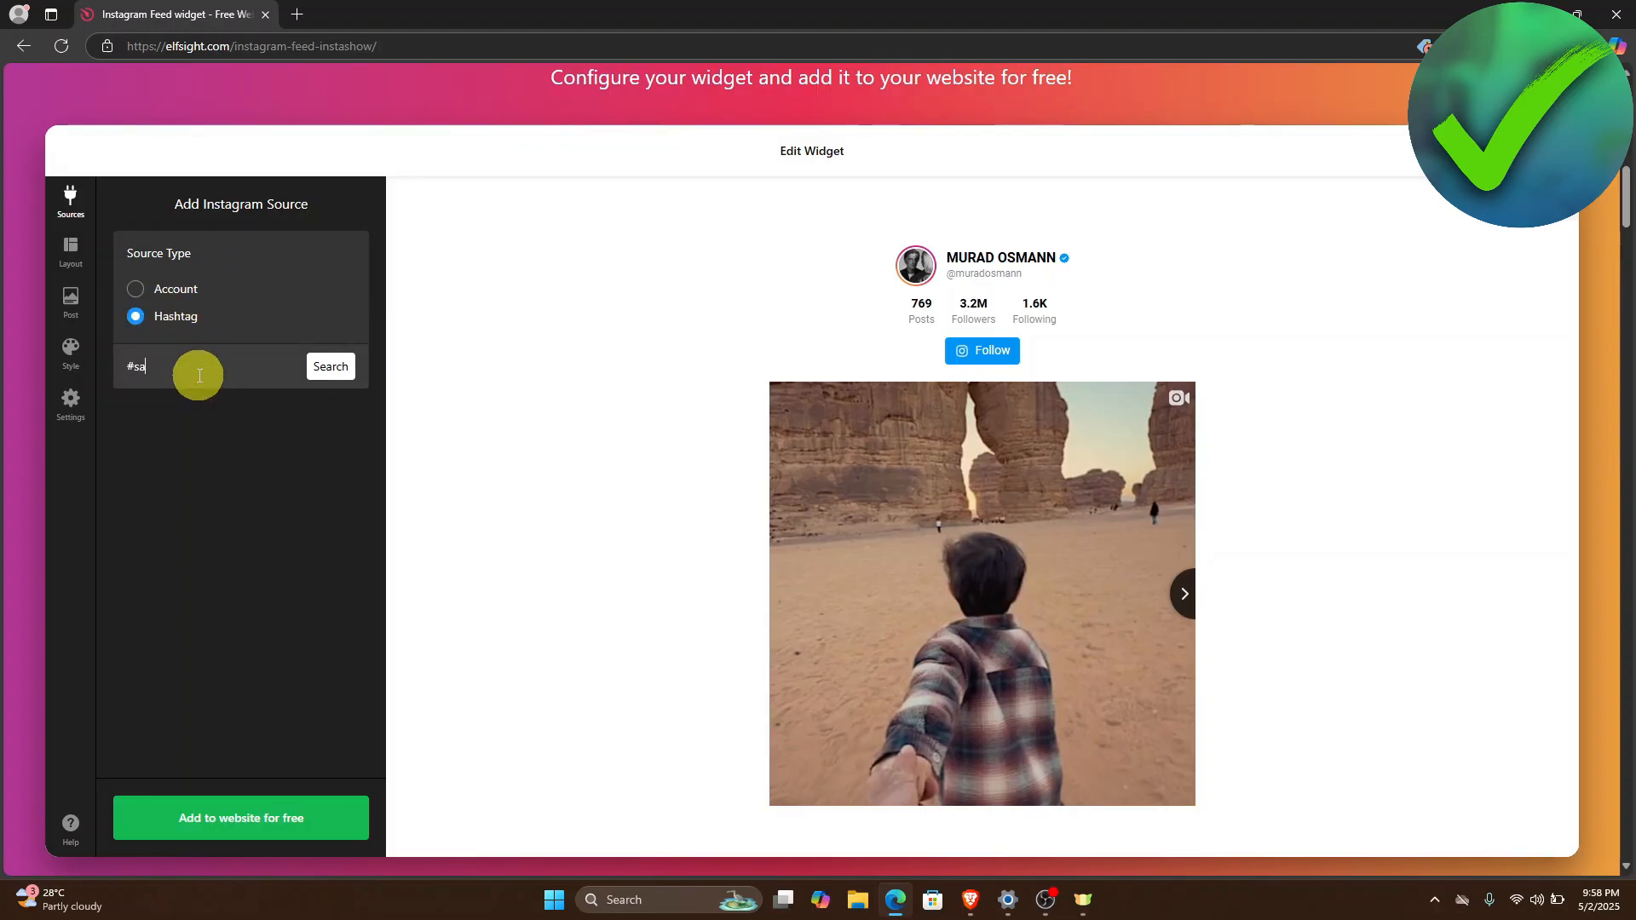
Step: Add the hashtag #saturday as the widget's Instagram source
type("r")
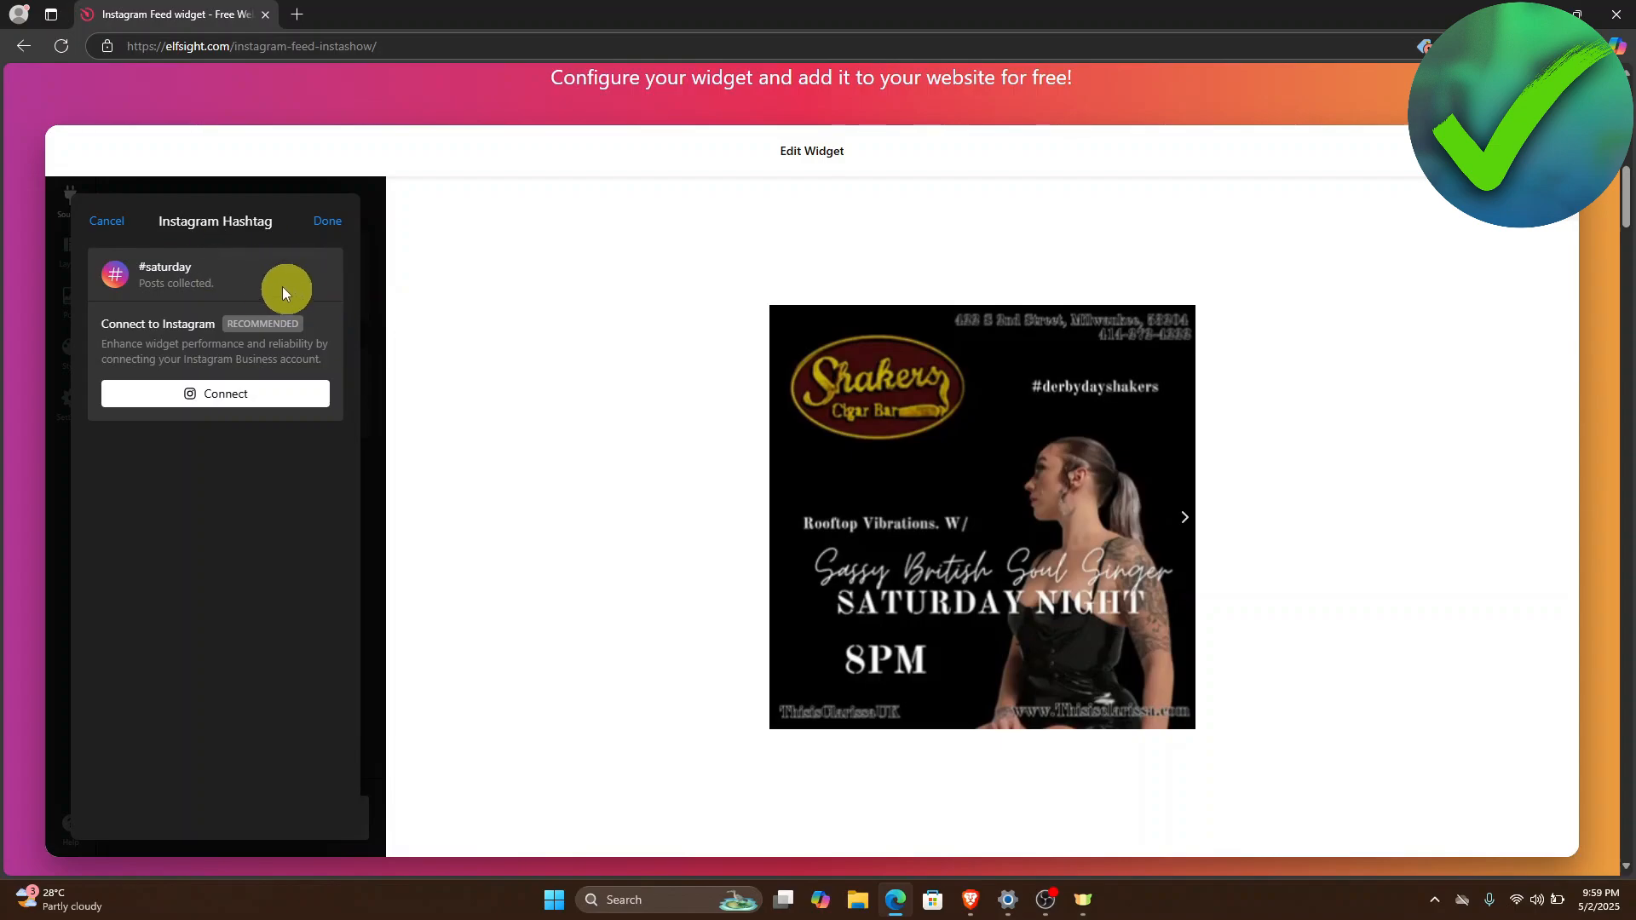
left_click(325, 224)
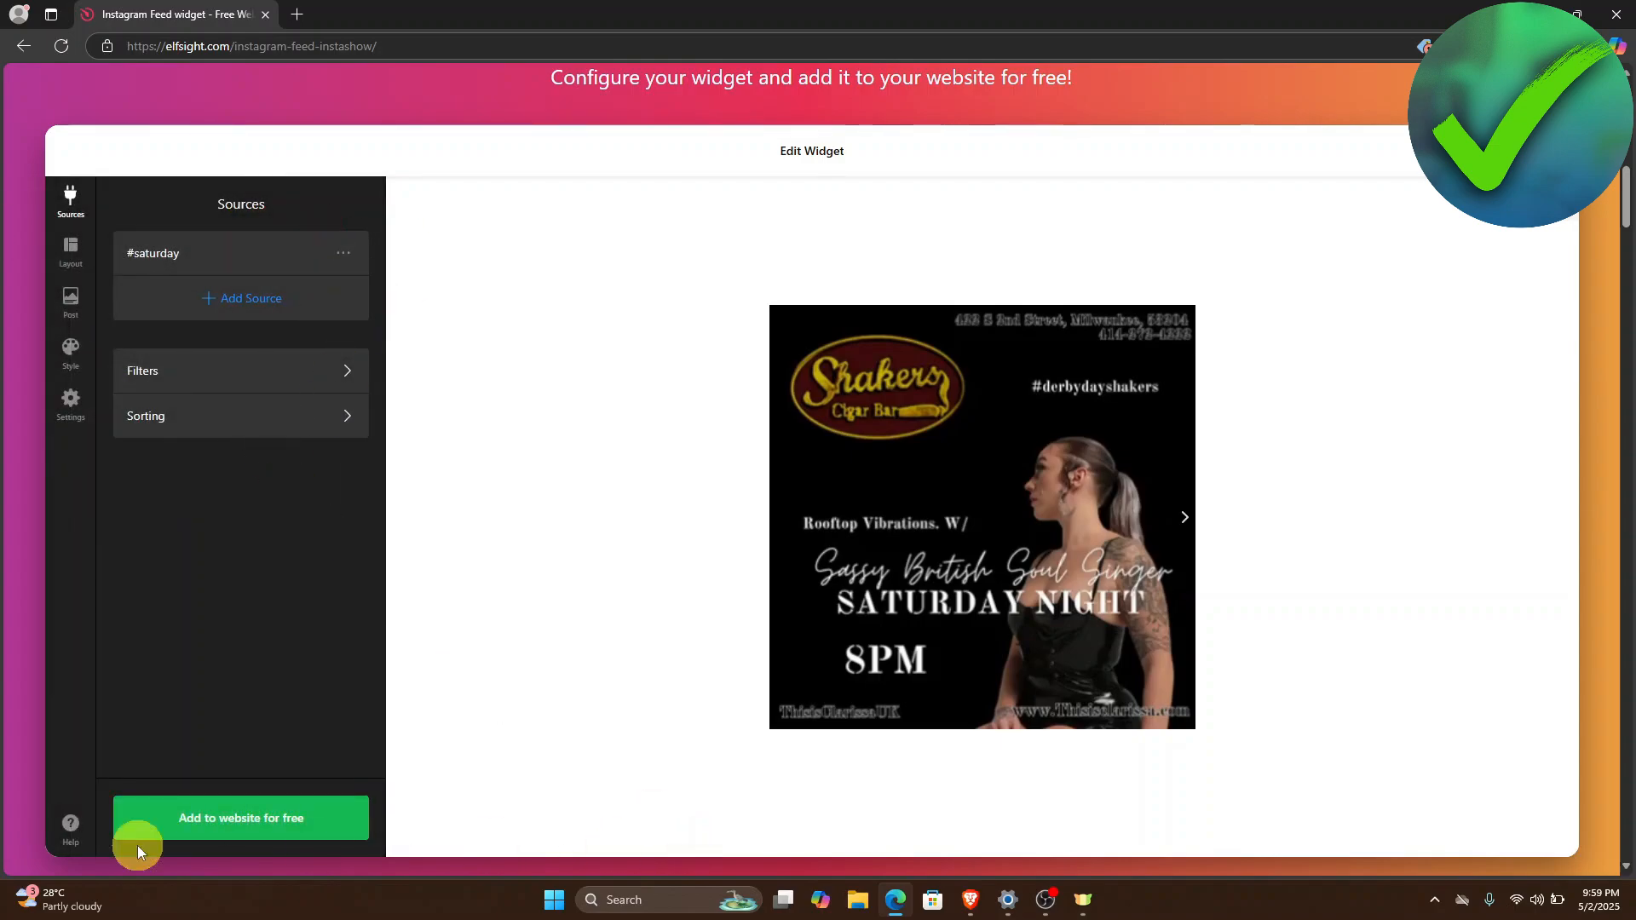
Step: Add the widget to the website for free by signing up with the Google account, and publish it
left_click(285, 833)
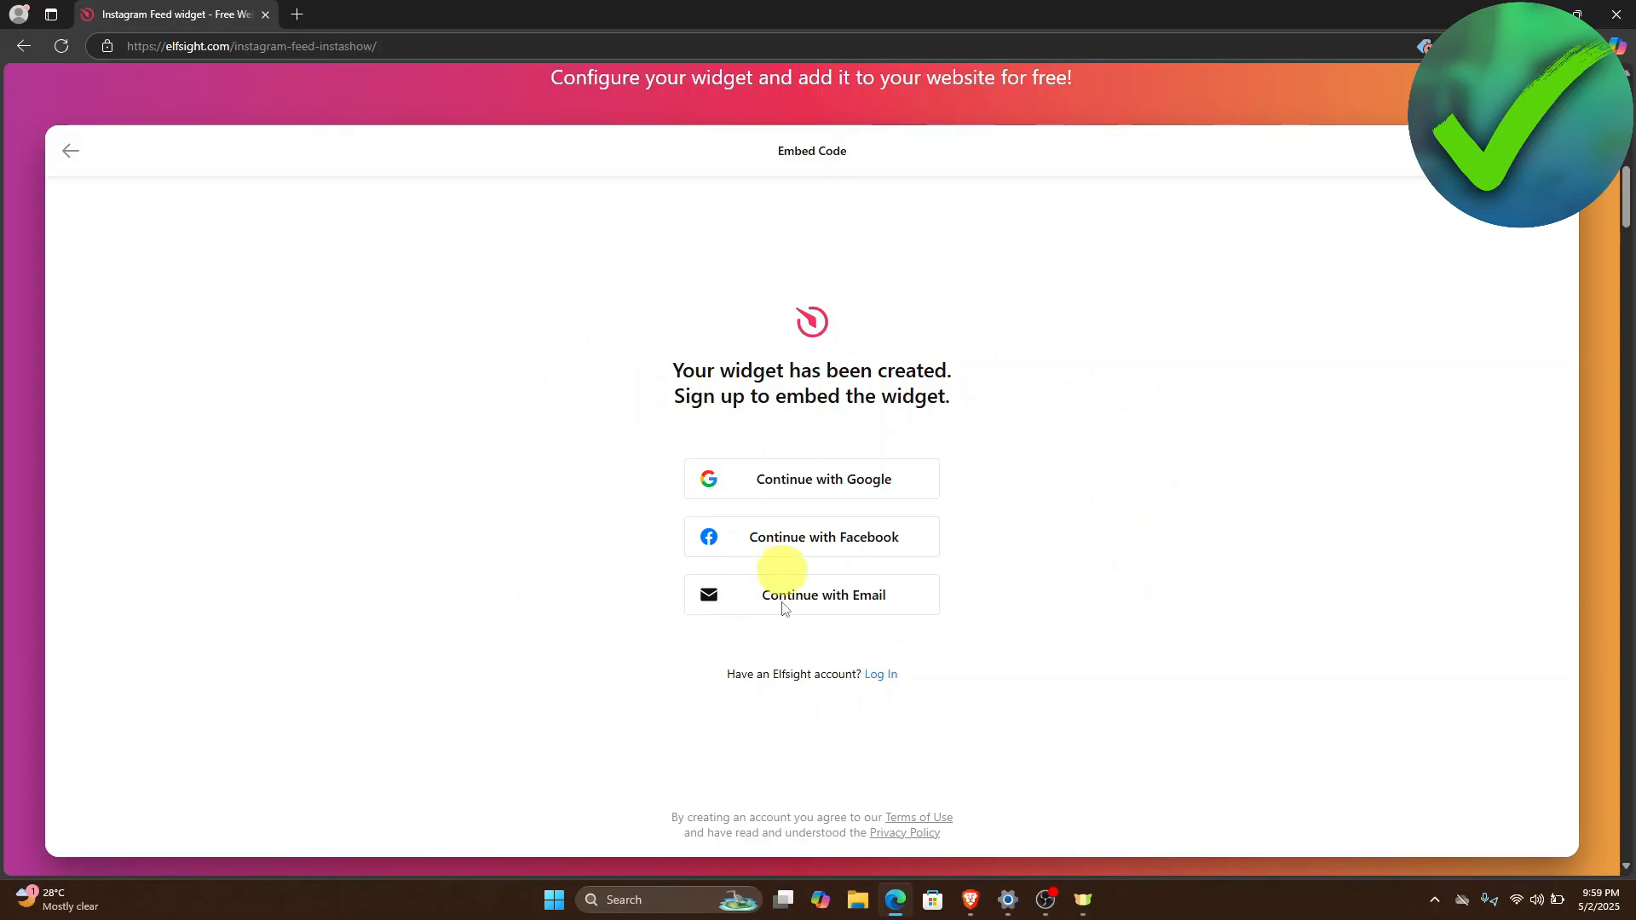
left_click(833, 494)
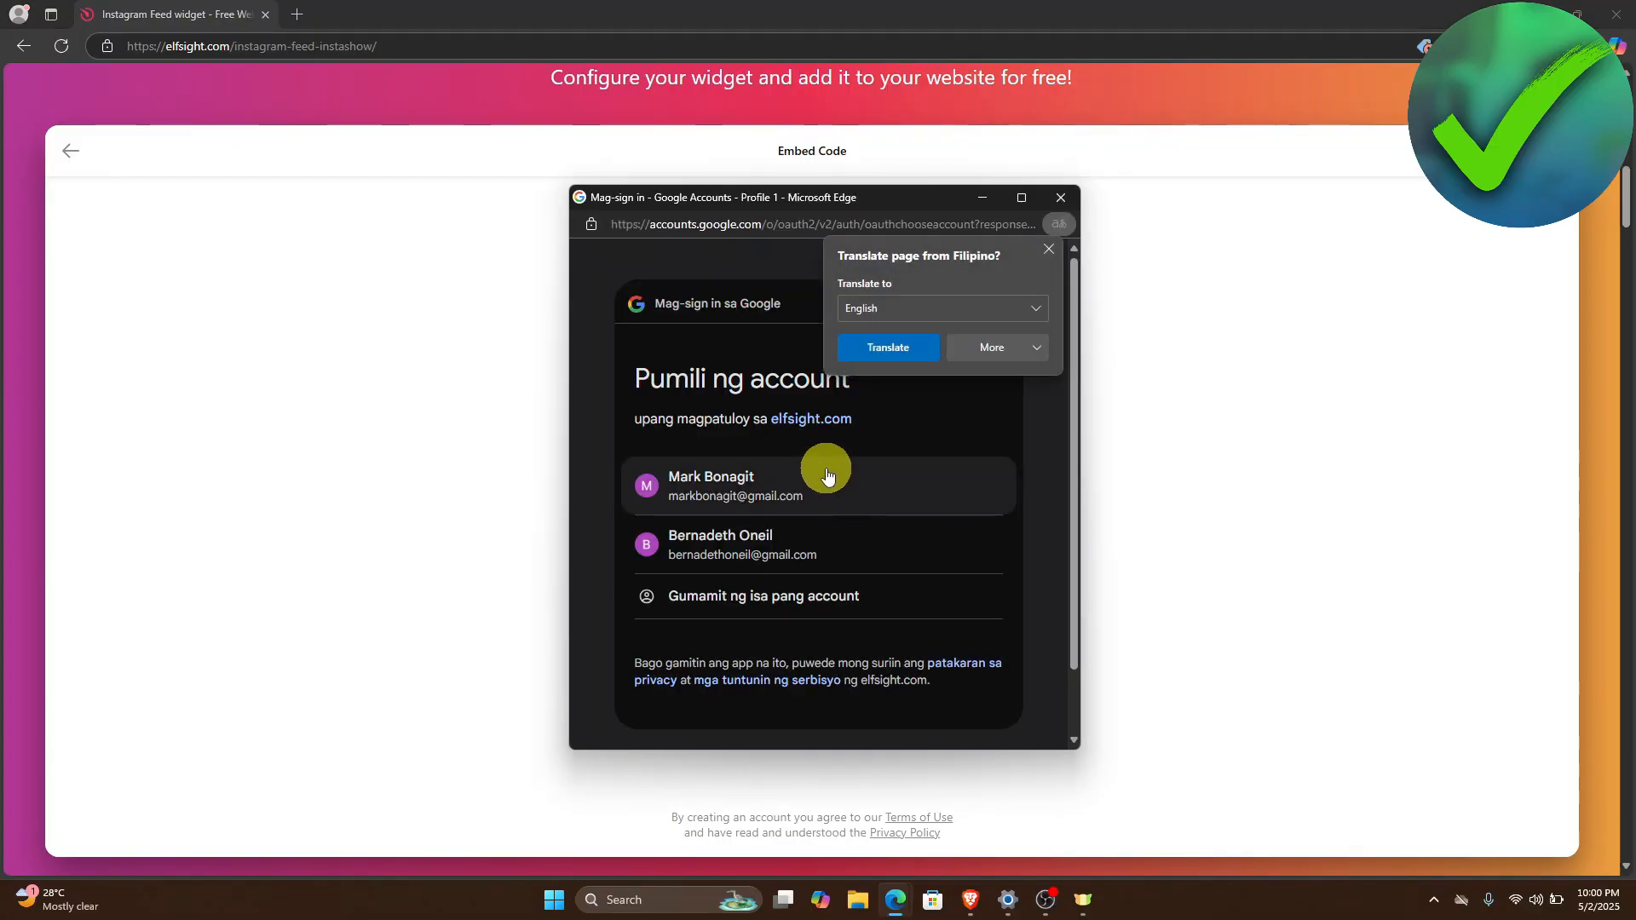
left_click(929, 508)
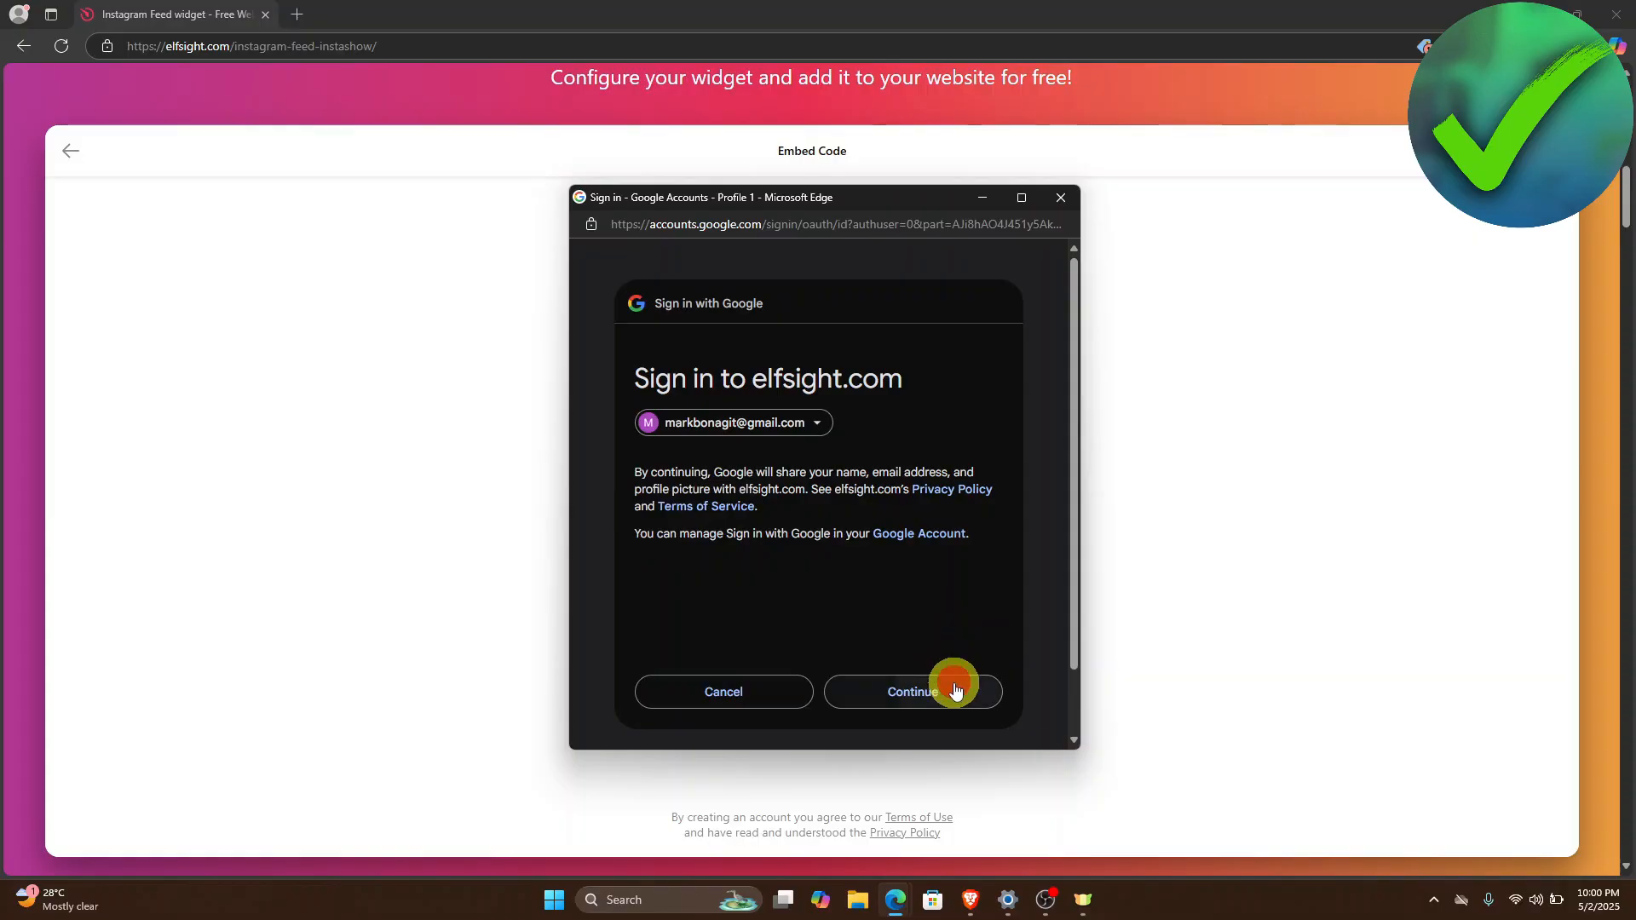
left_click(953, 685)
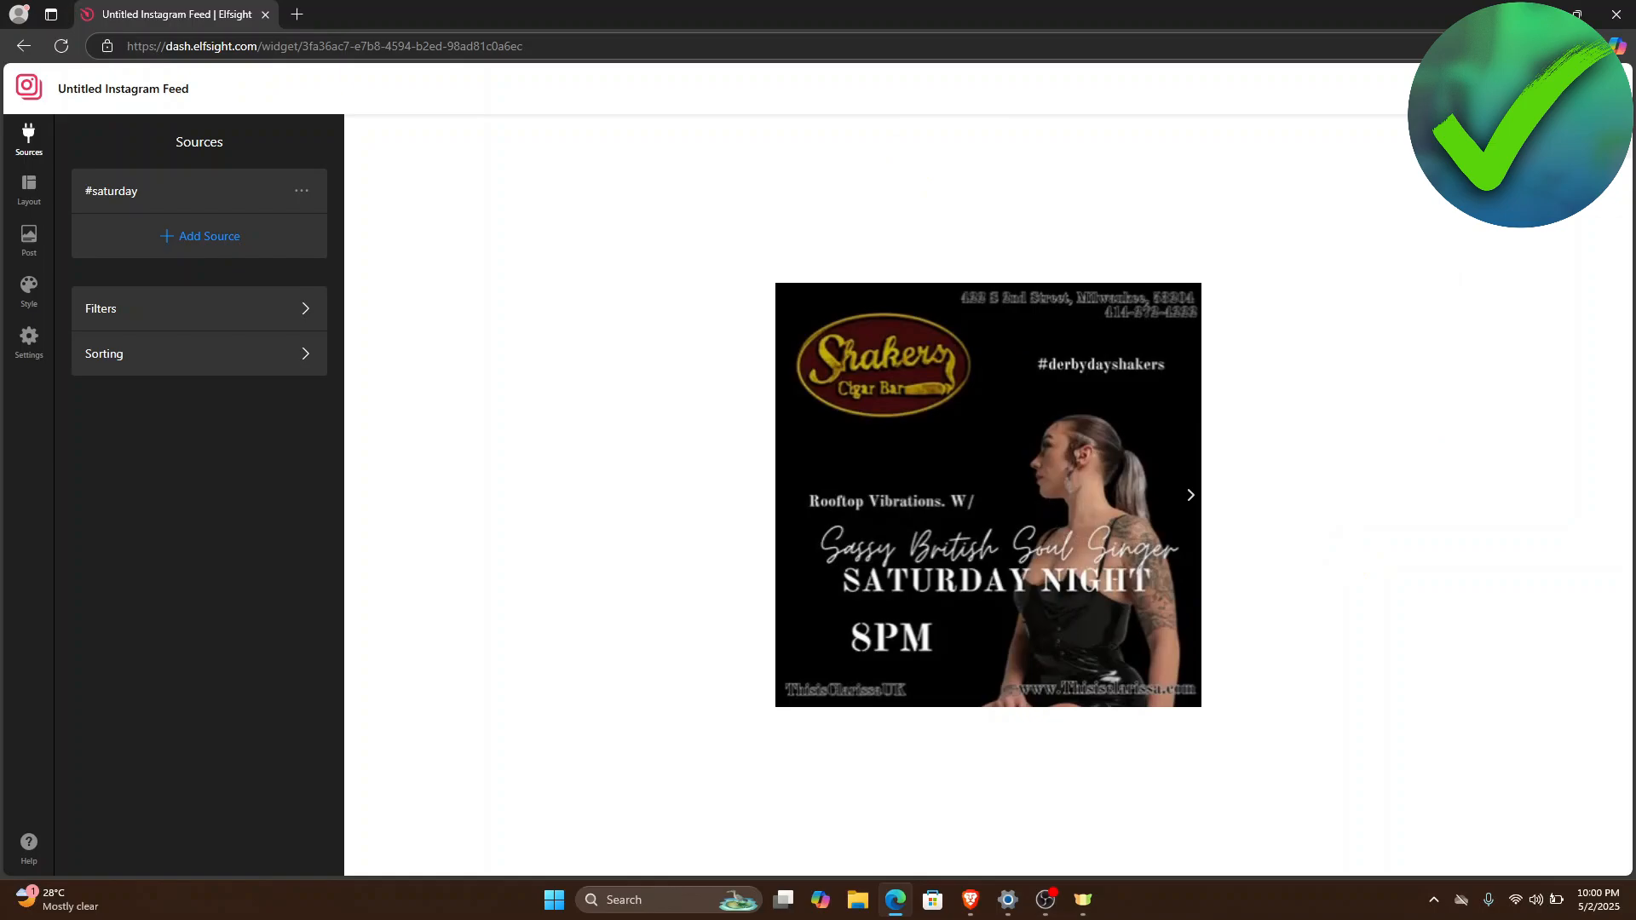
left_click(1552, 88)
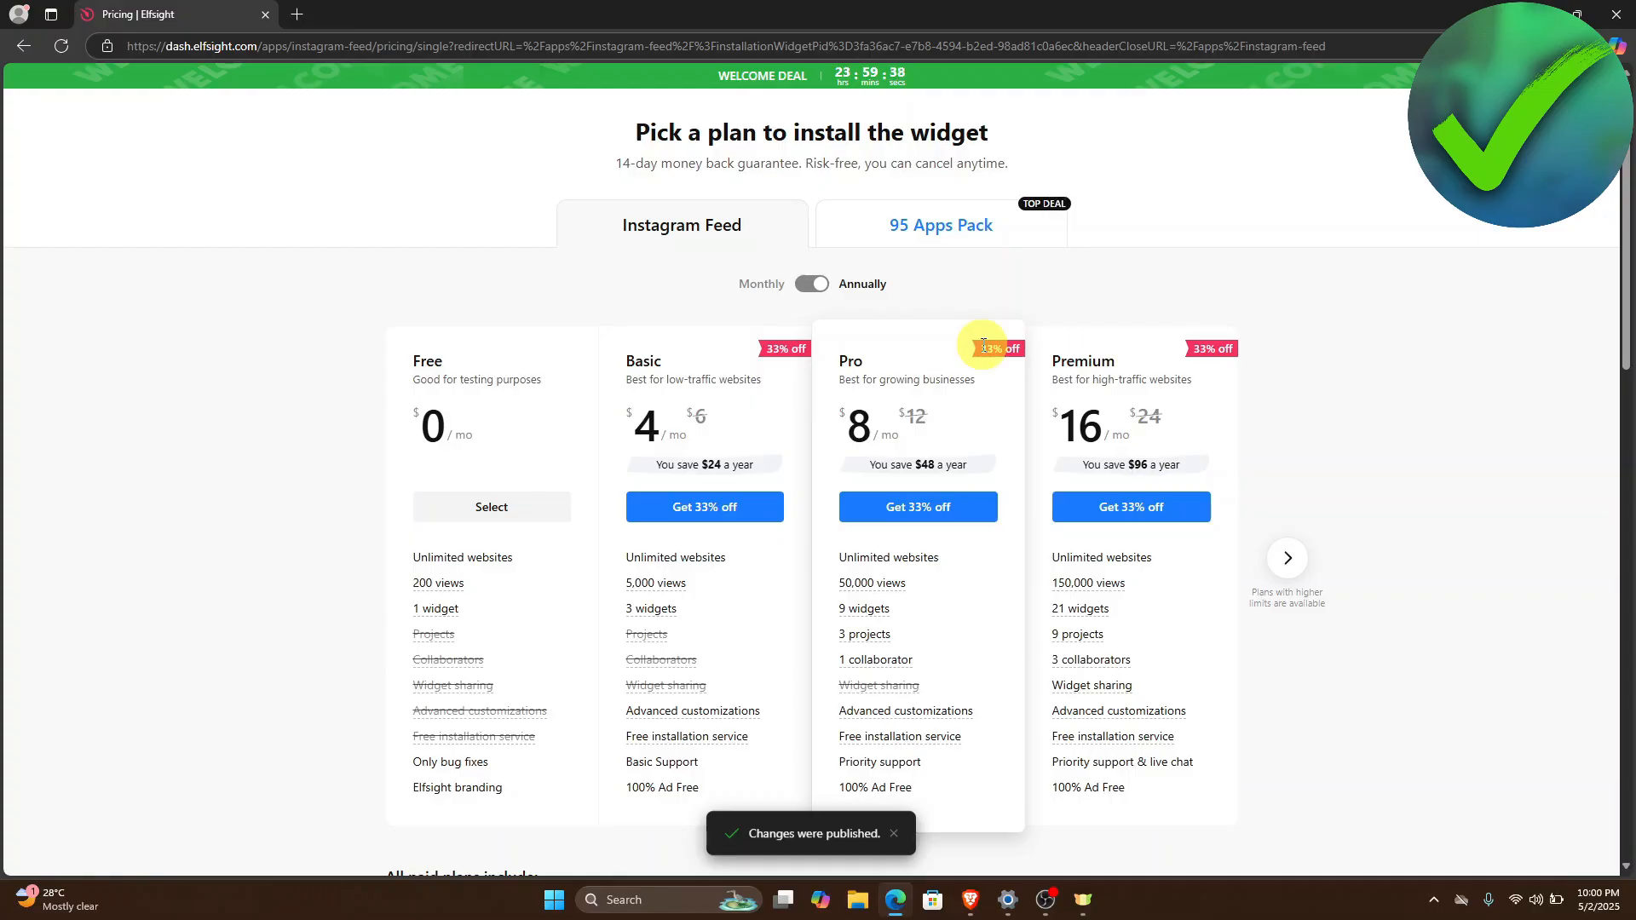
Step: Compare the prices and features of the Free, Basic, Pro and Premium plans for installing the widget
scroll(393, 439, "down", 2)
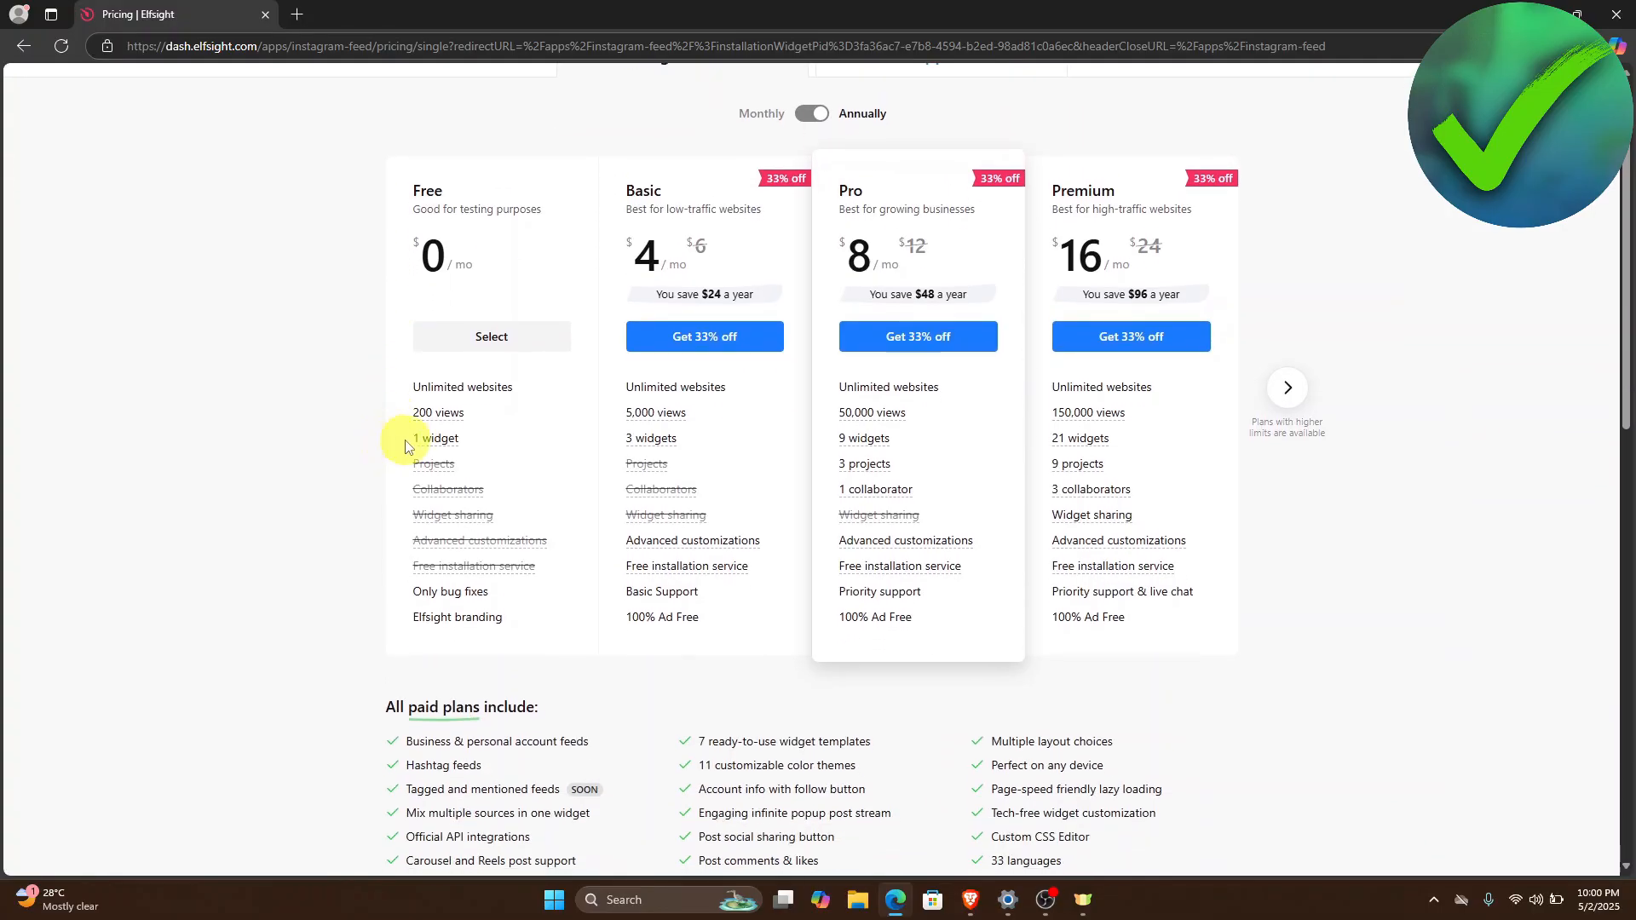
scroll(463, 406, "up", 2)
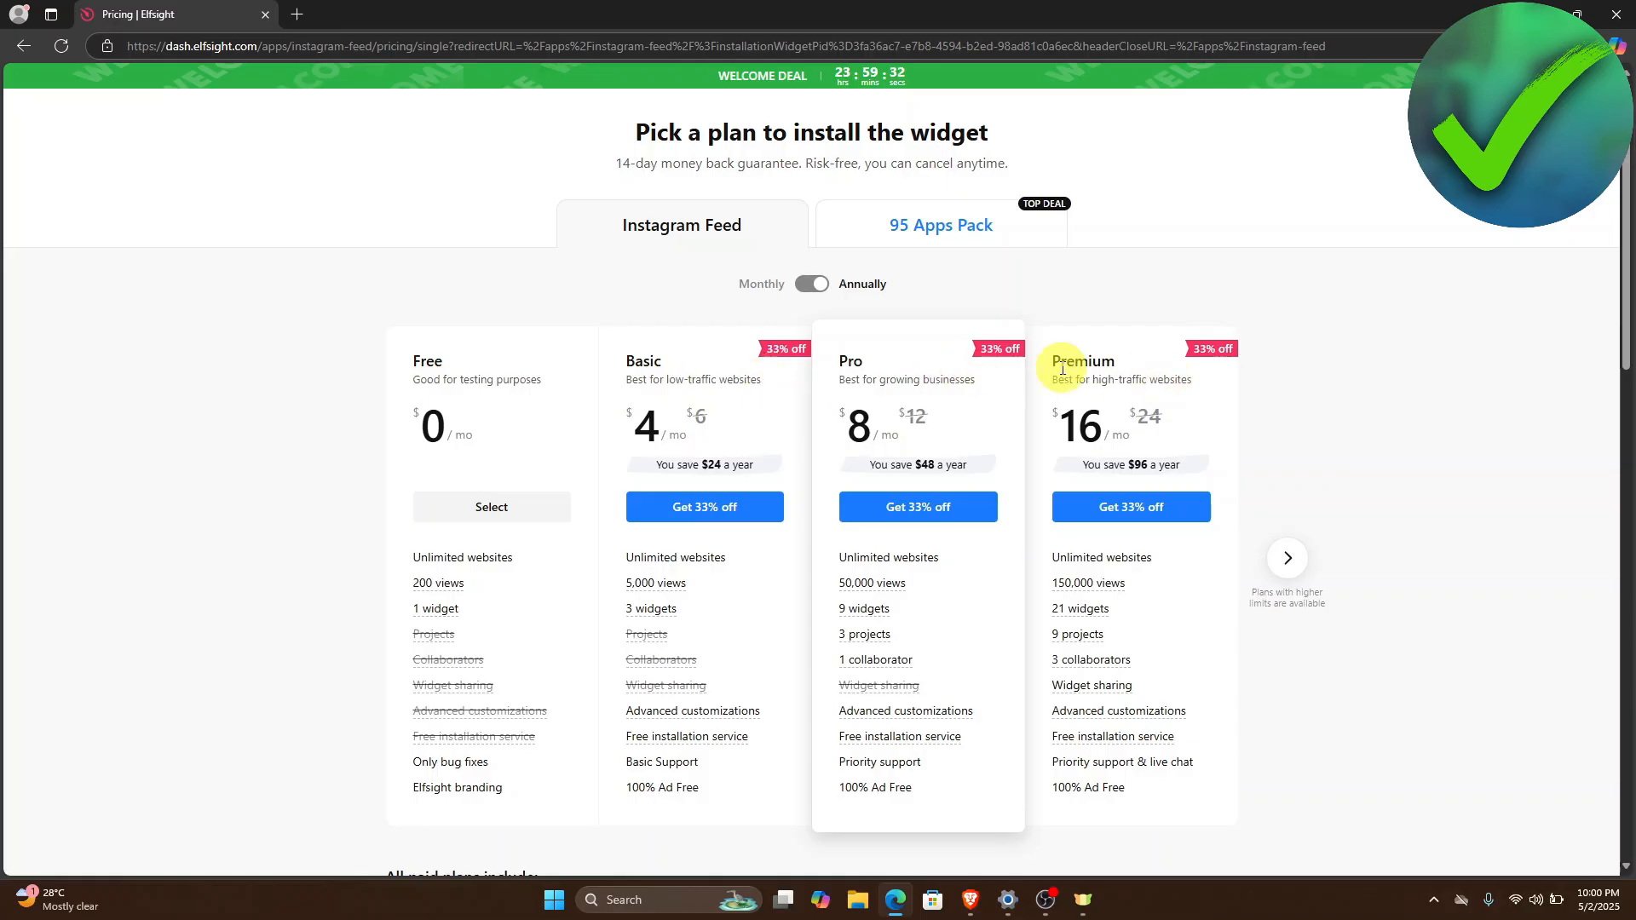
scroll(1119, 350, "down", 2)
scroll(1119, 350, "up", 2)
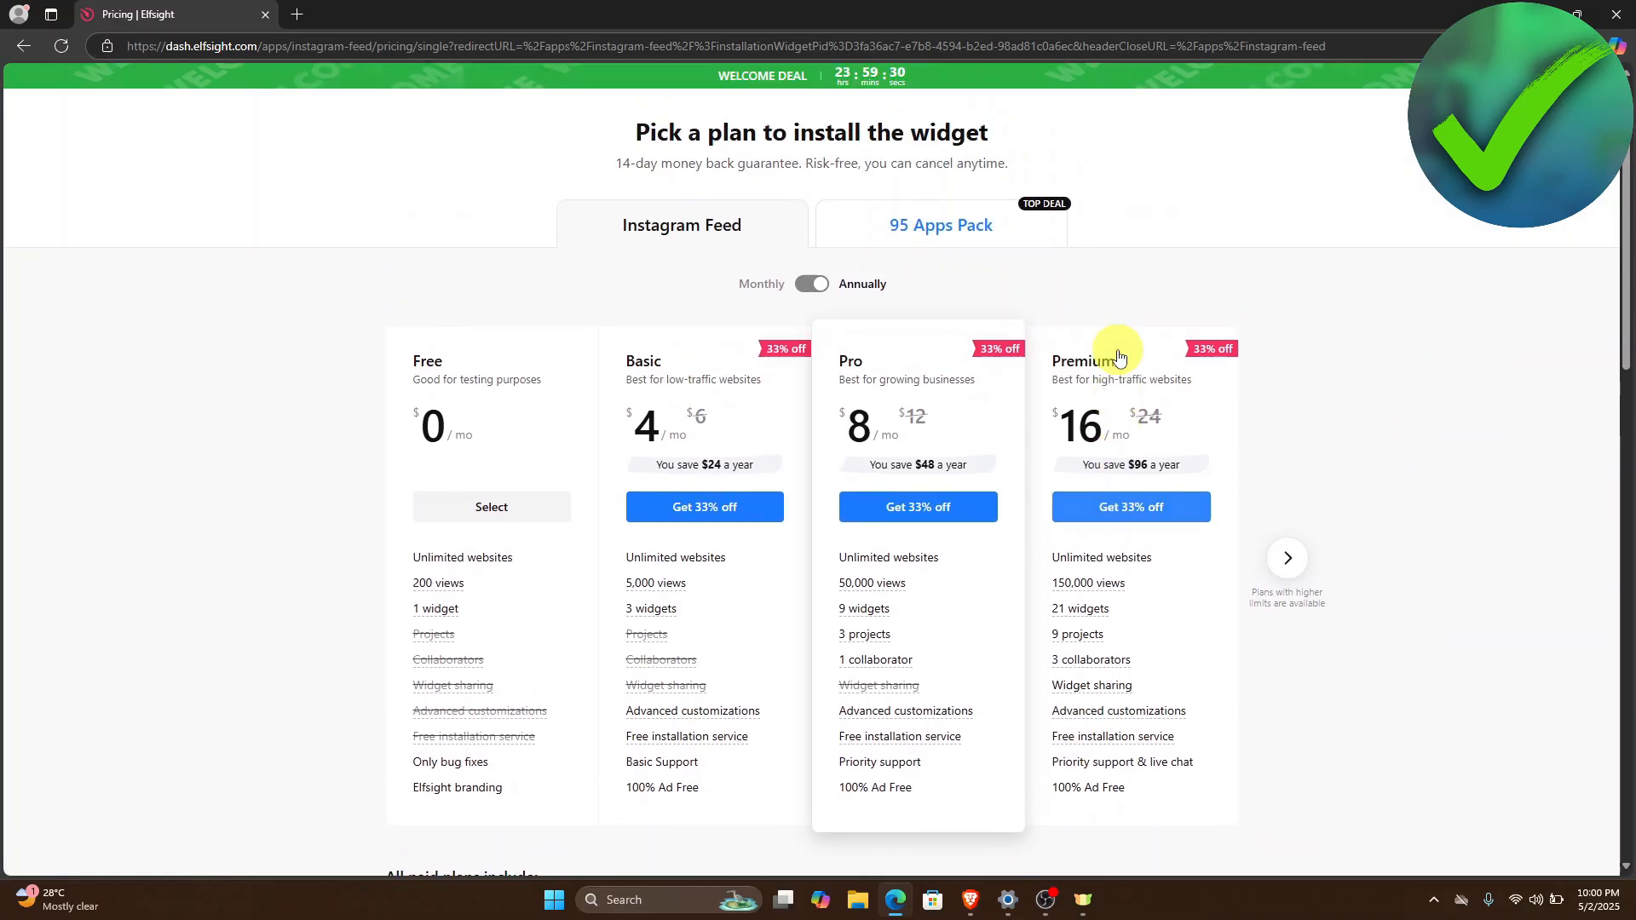
scroll(1119, 349, "down", 3)
scroll(1121, 356, "up", 3)
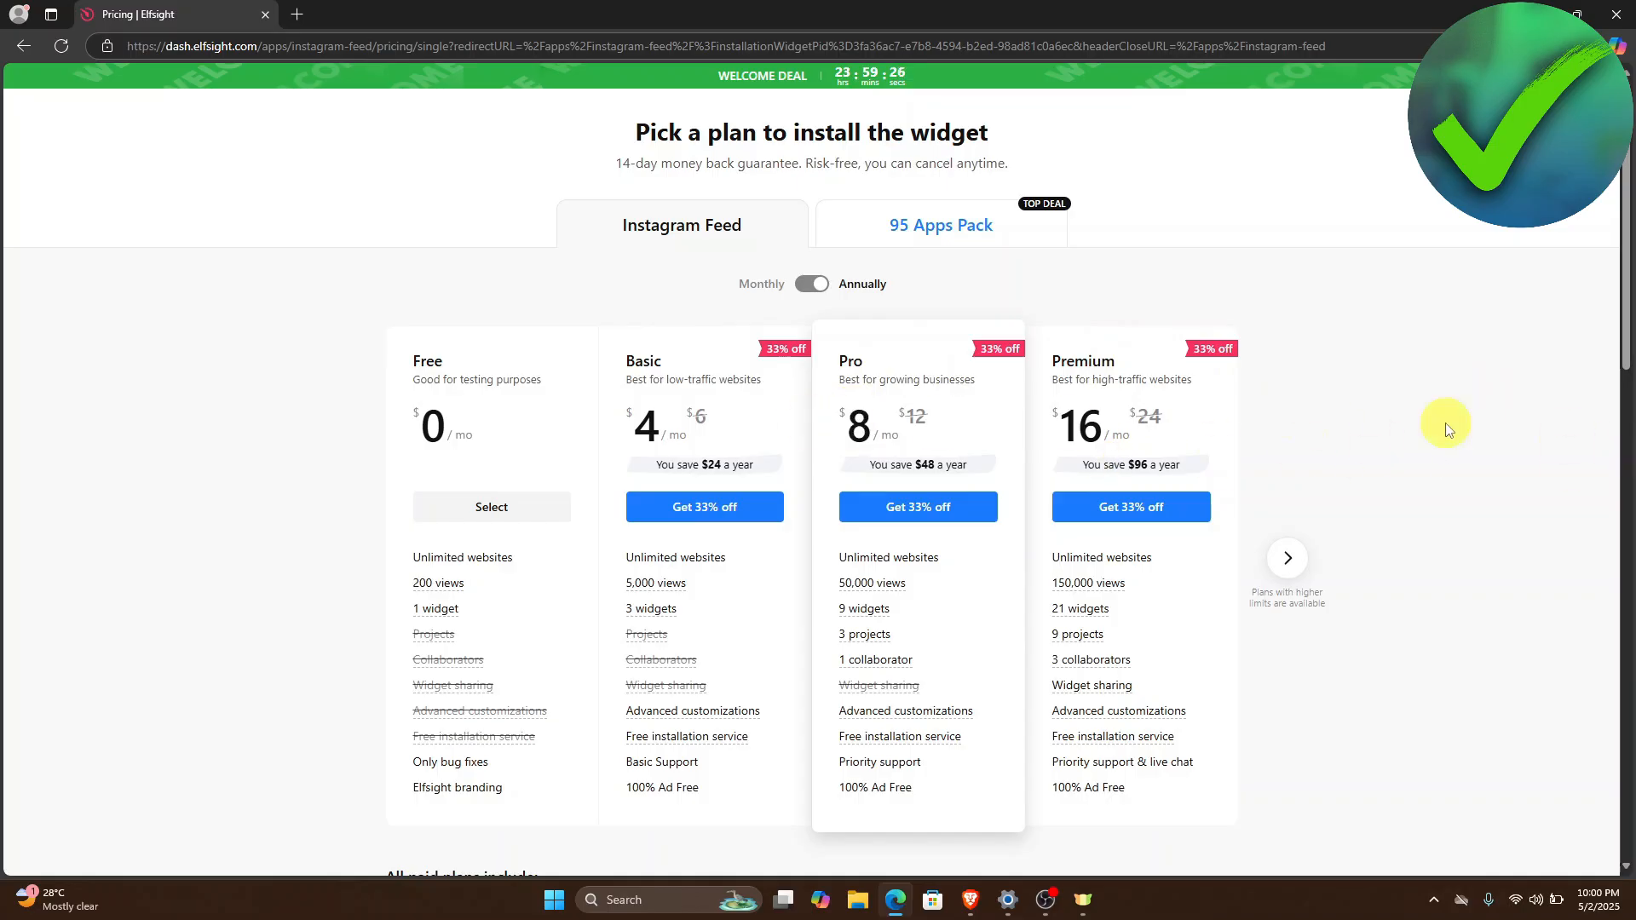
scroll(555, 457, "down", 2)
scroll(642, 412, "up", 2)
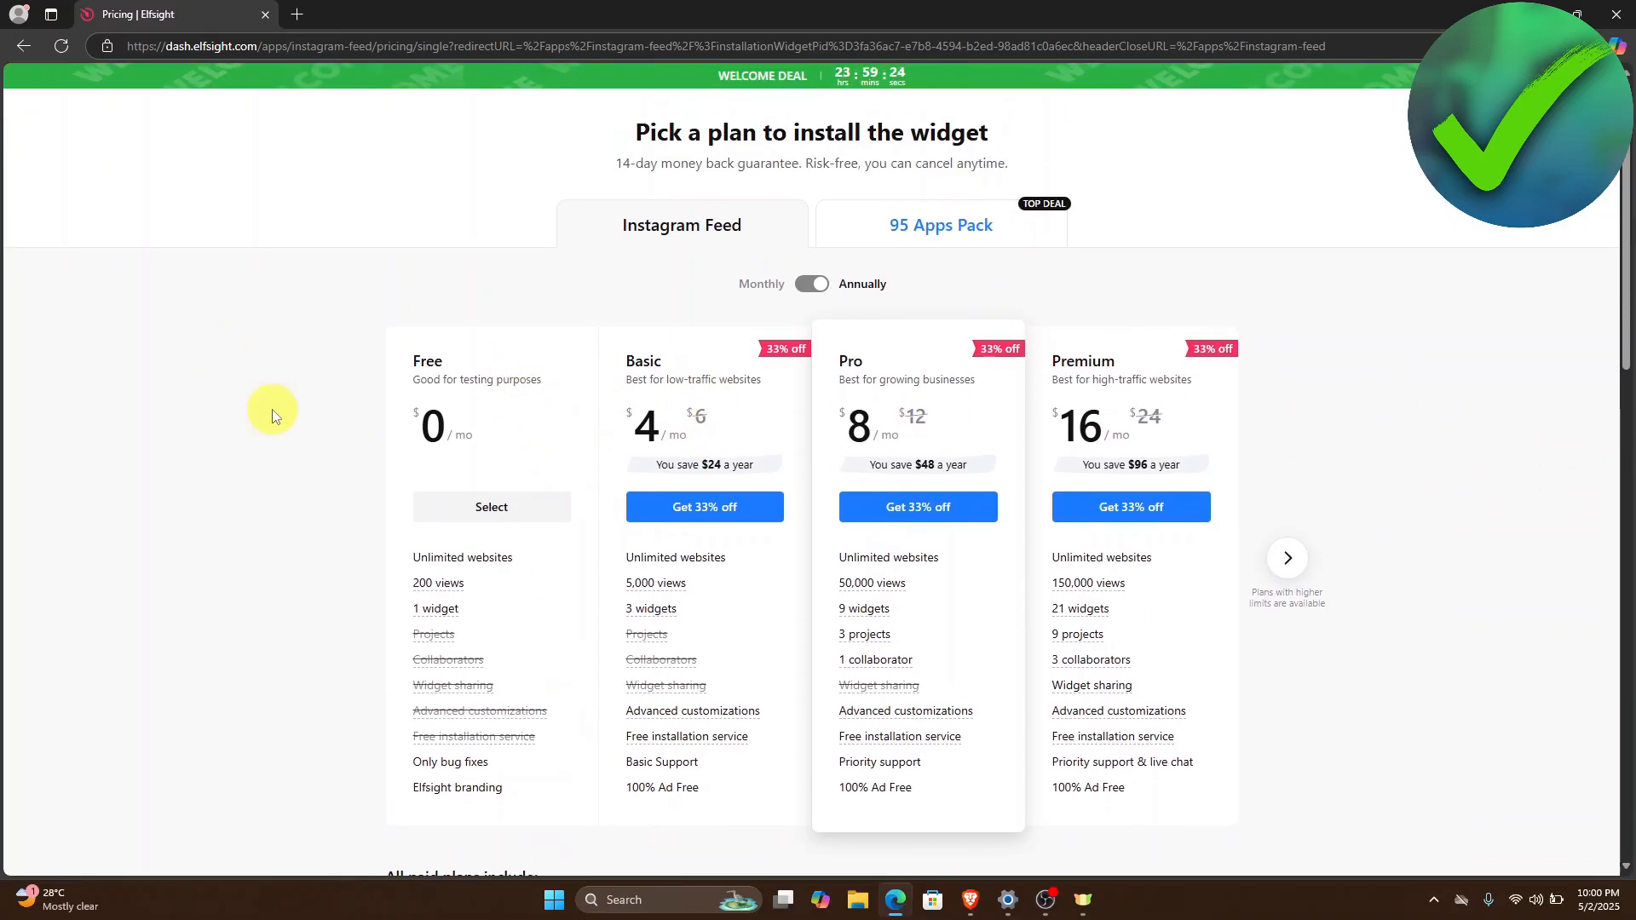
scroll(641, 457, "down", 2)
scroll(592, 453, "up", 2)
Step: Select the Free plan and copy the Instagram Feed widget's embed code
left_click(519, 505)
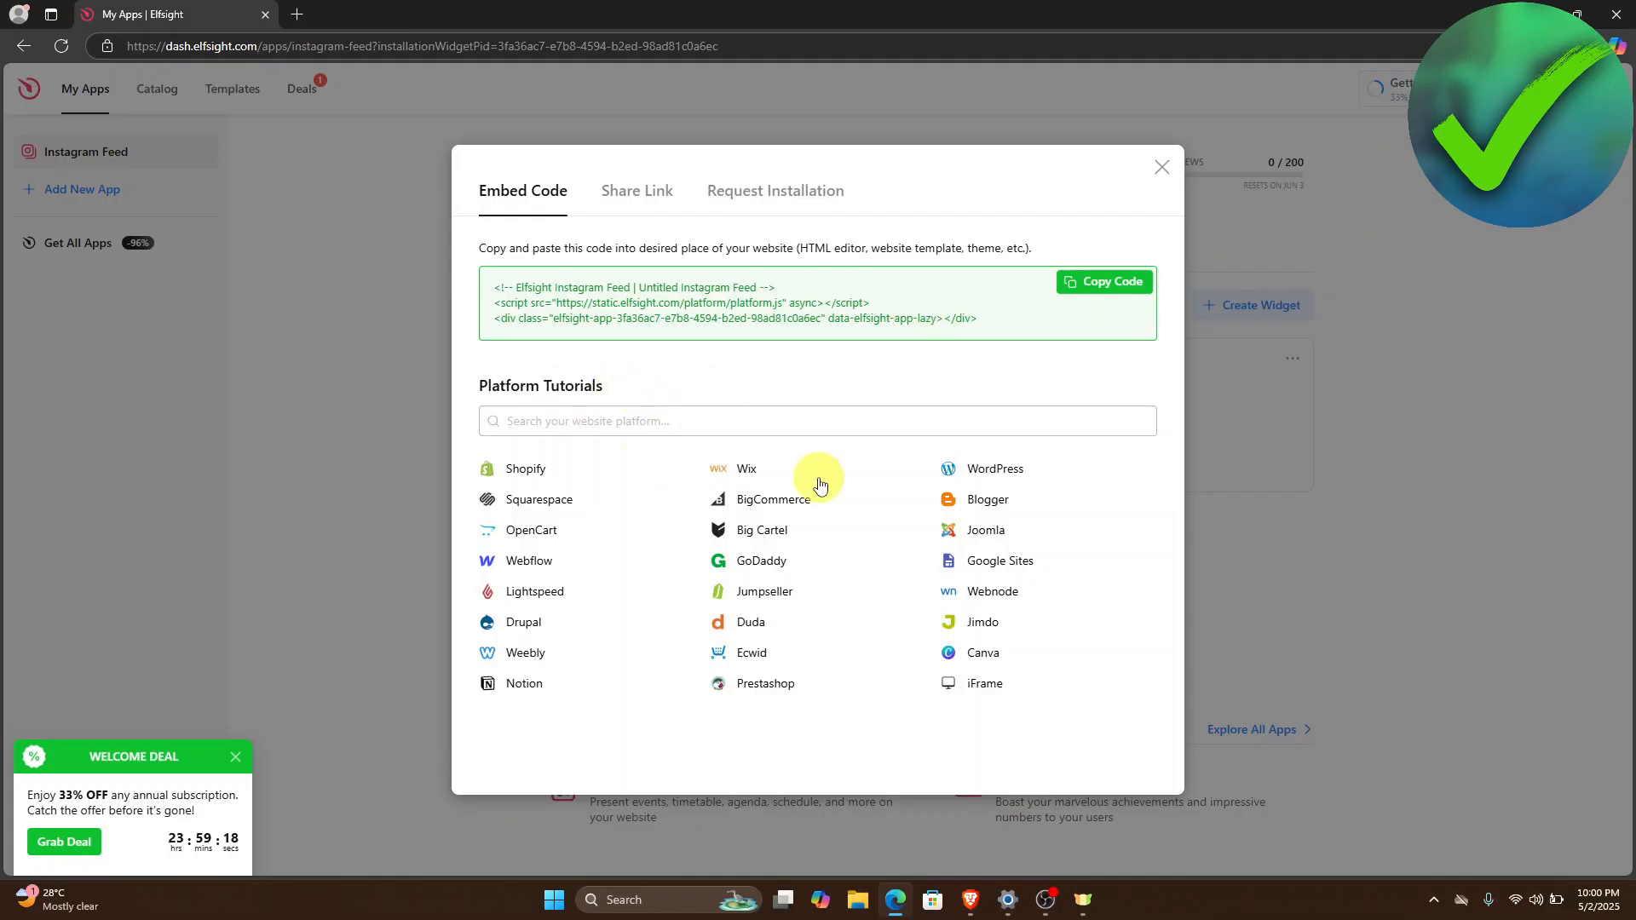
left_click(1095, 295)
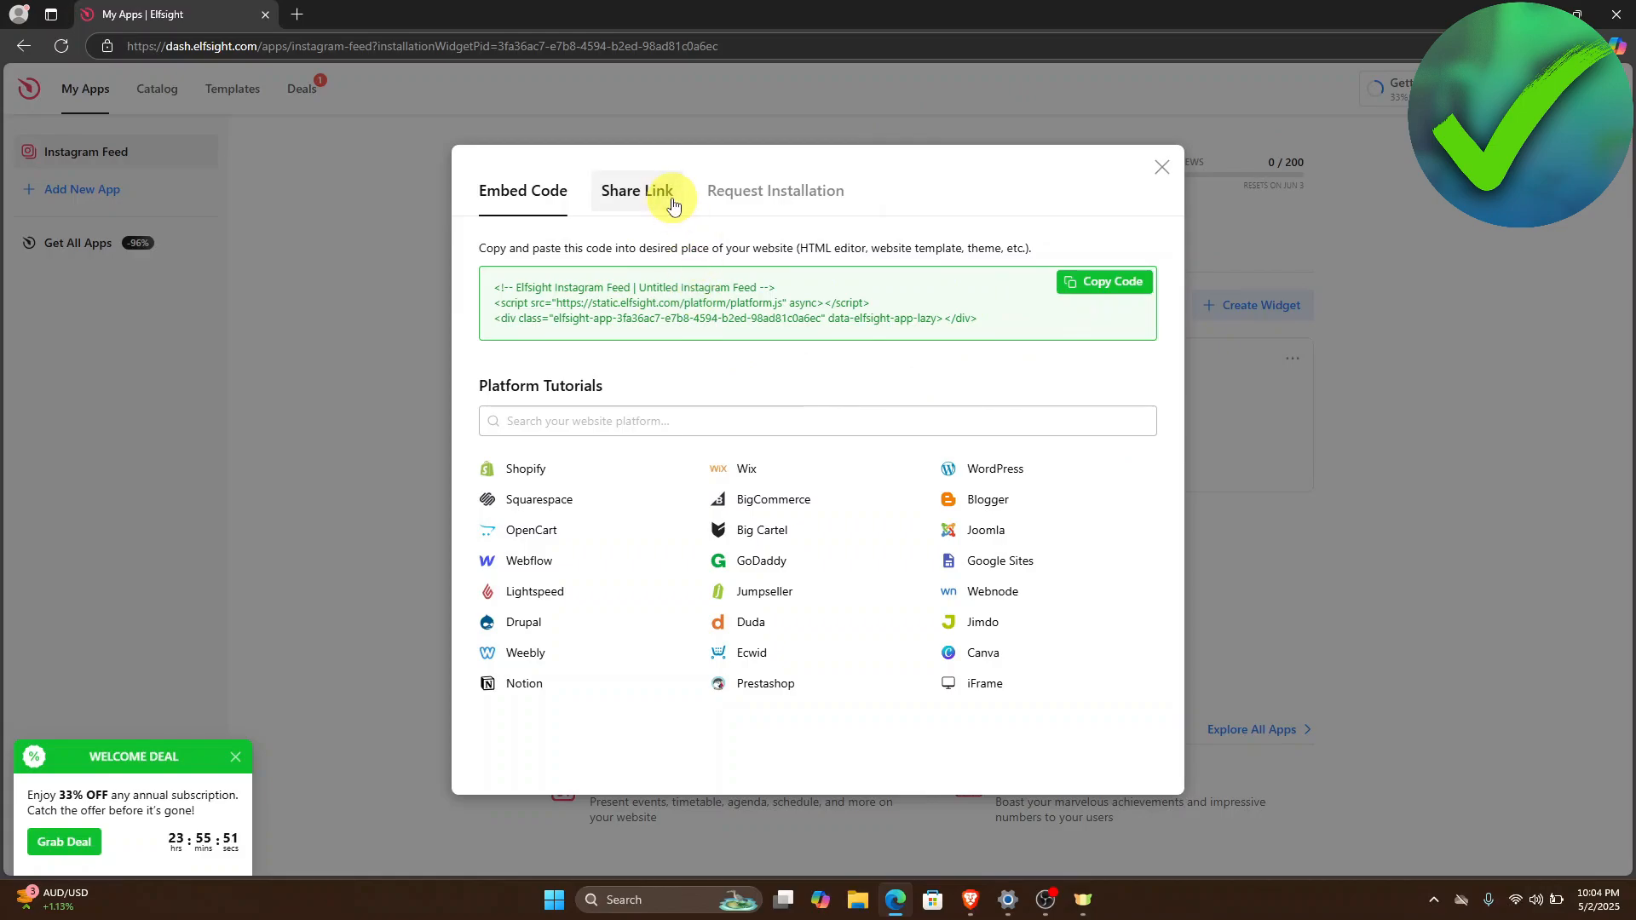
Step: Find WordPress.com through a web search for wordpress in a new browser tab and open the site for editing
left_click(297, 14)
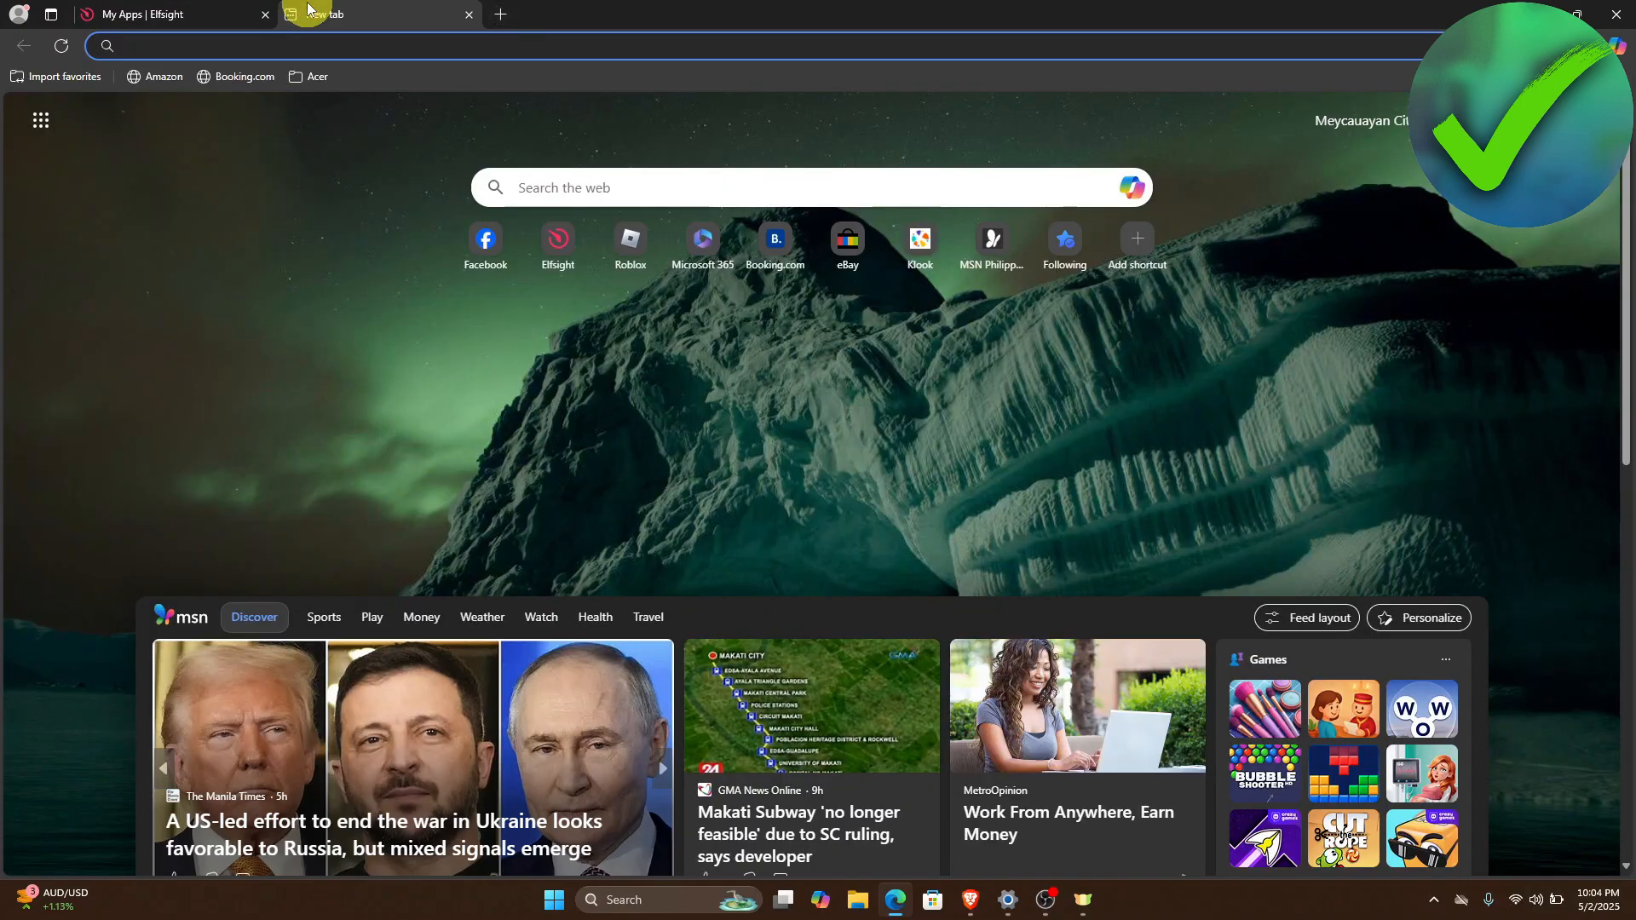
type("wordpress")
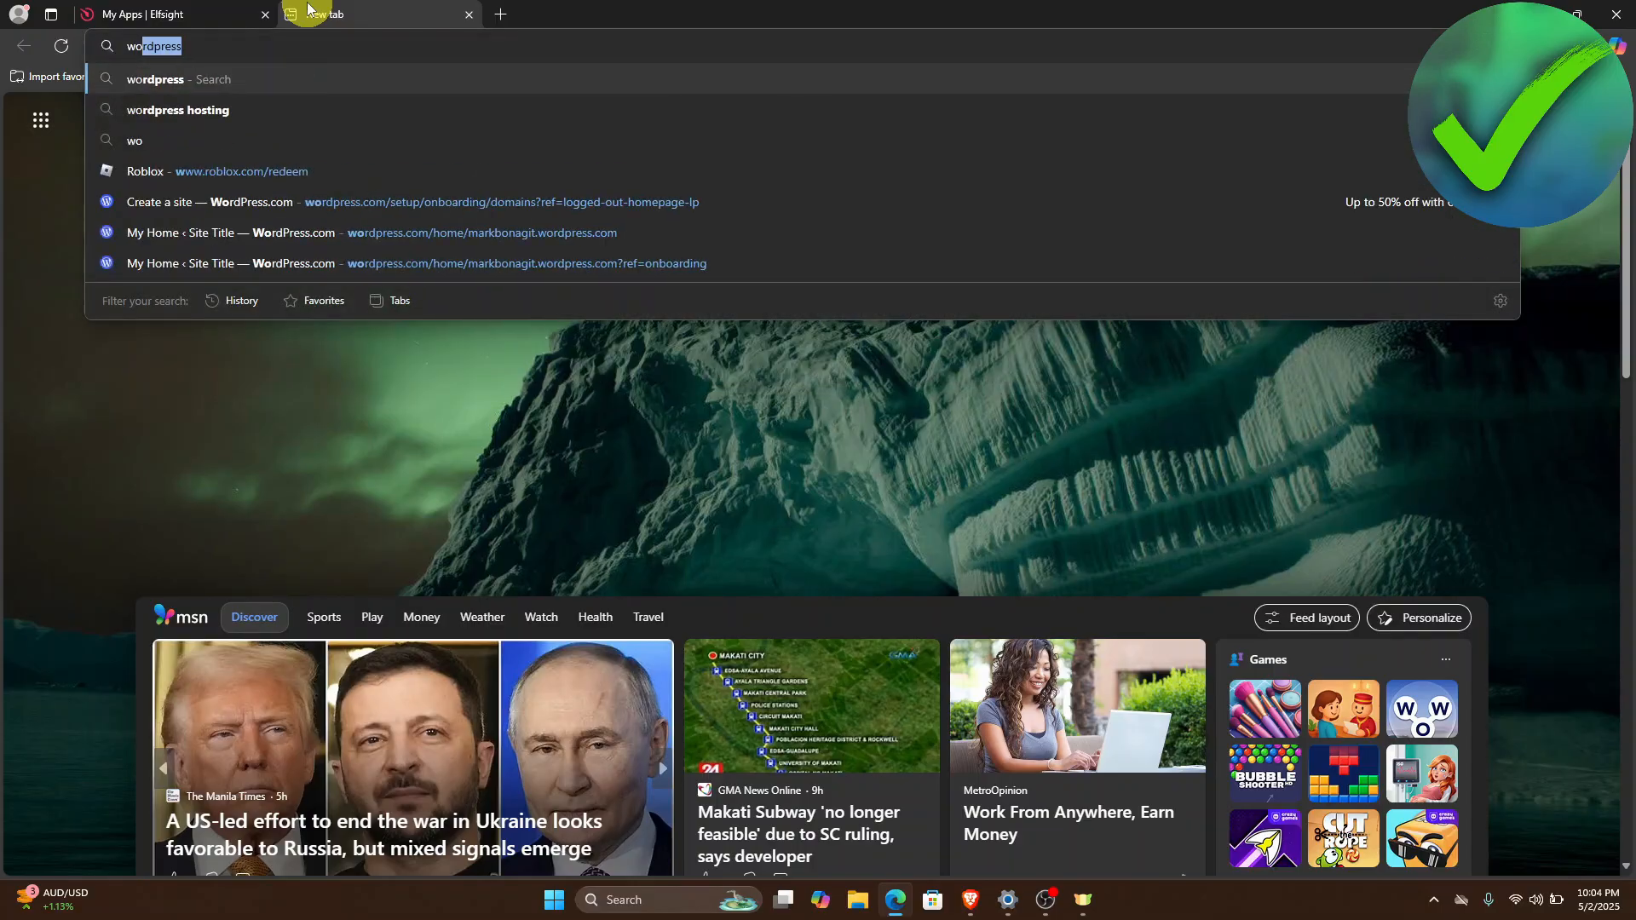
key("Return")
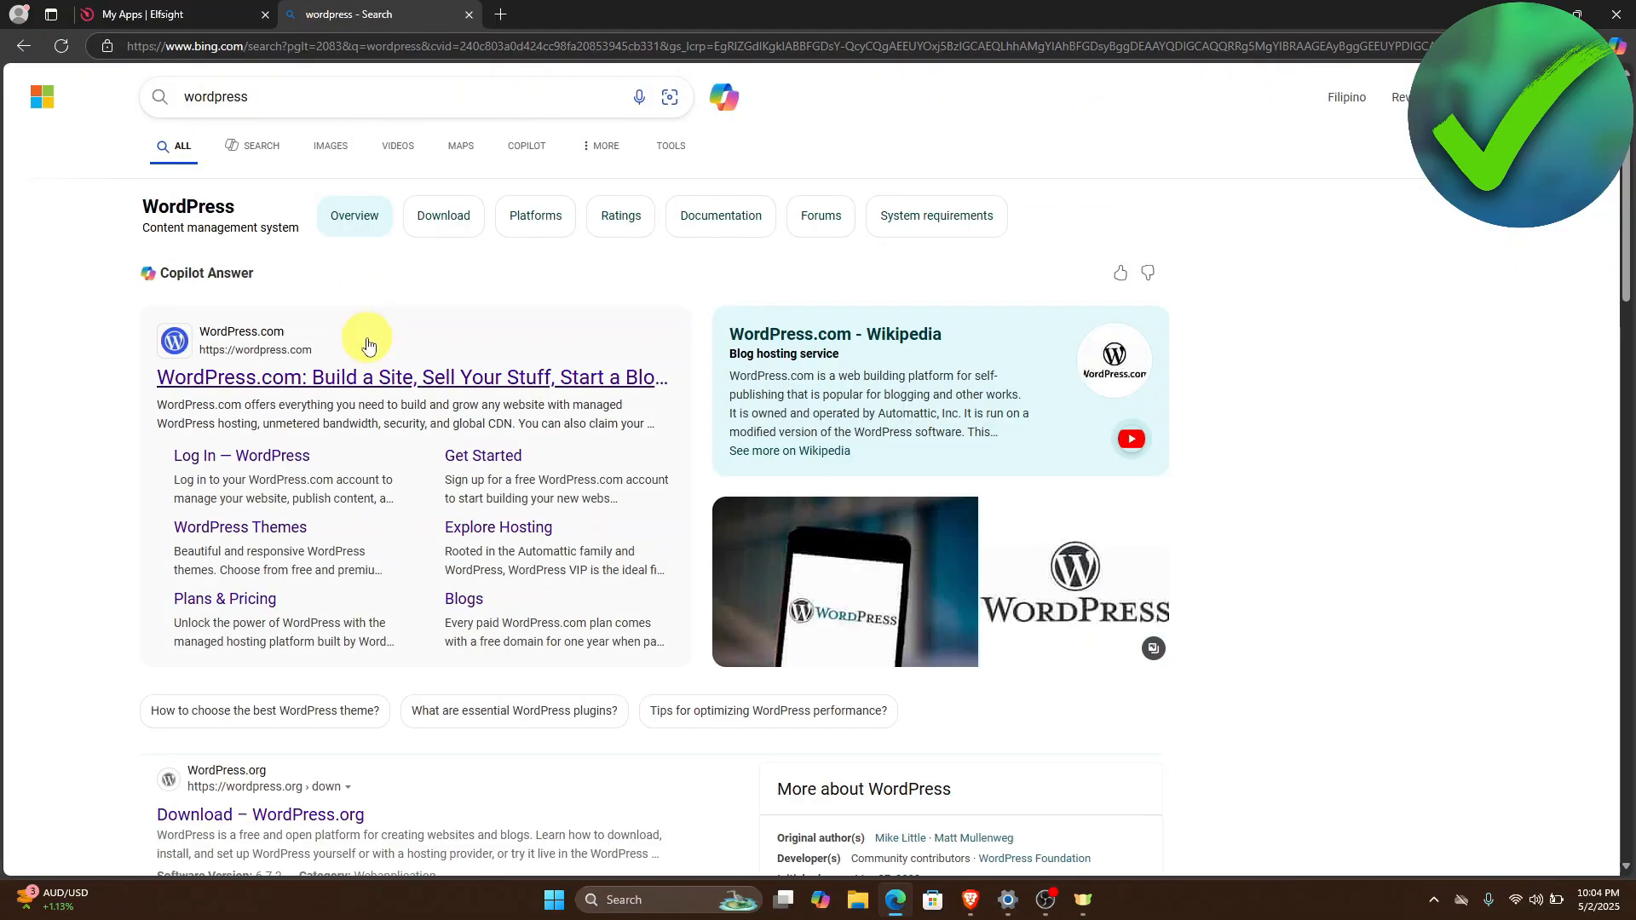
left_click(384, 371)
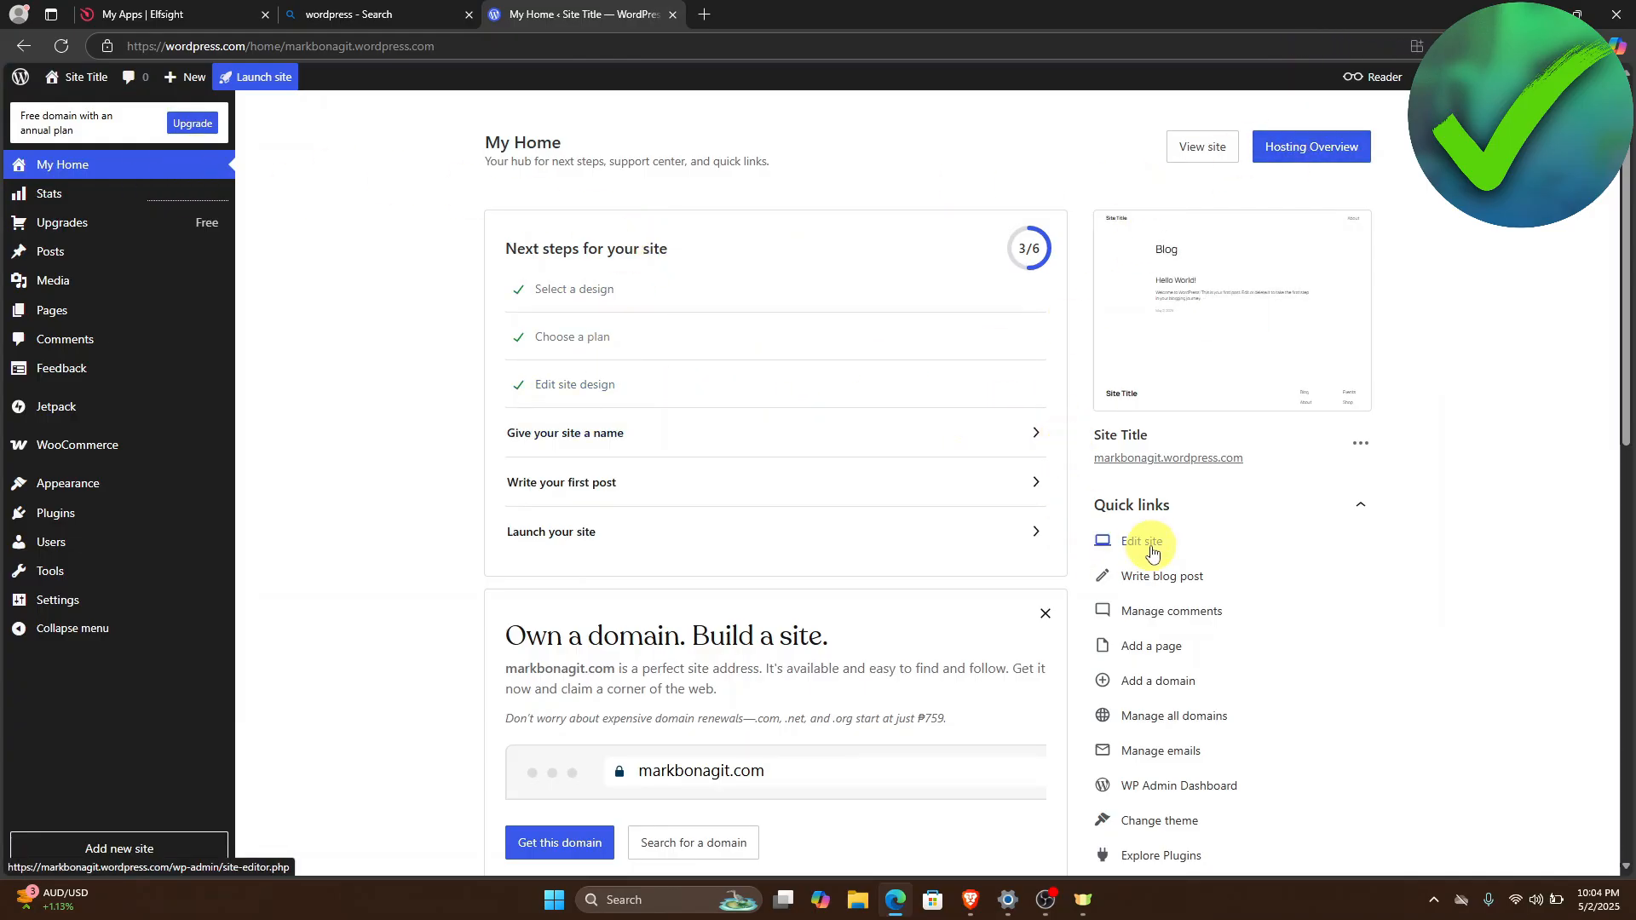
left_click(1142, 546)
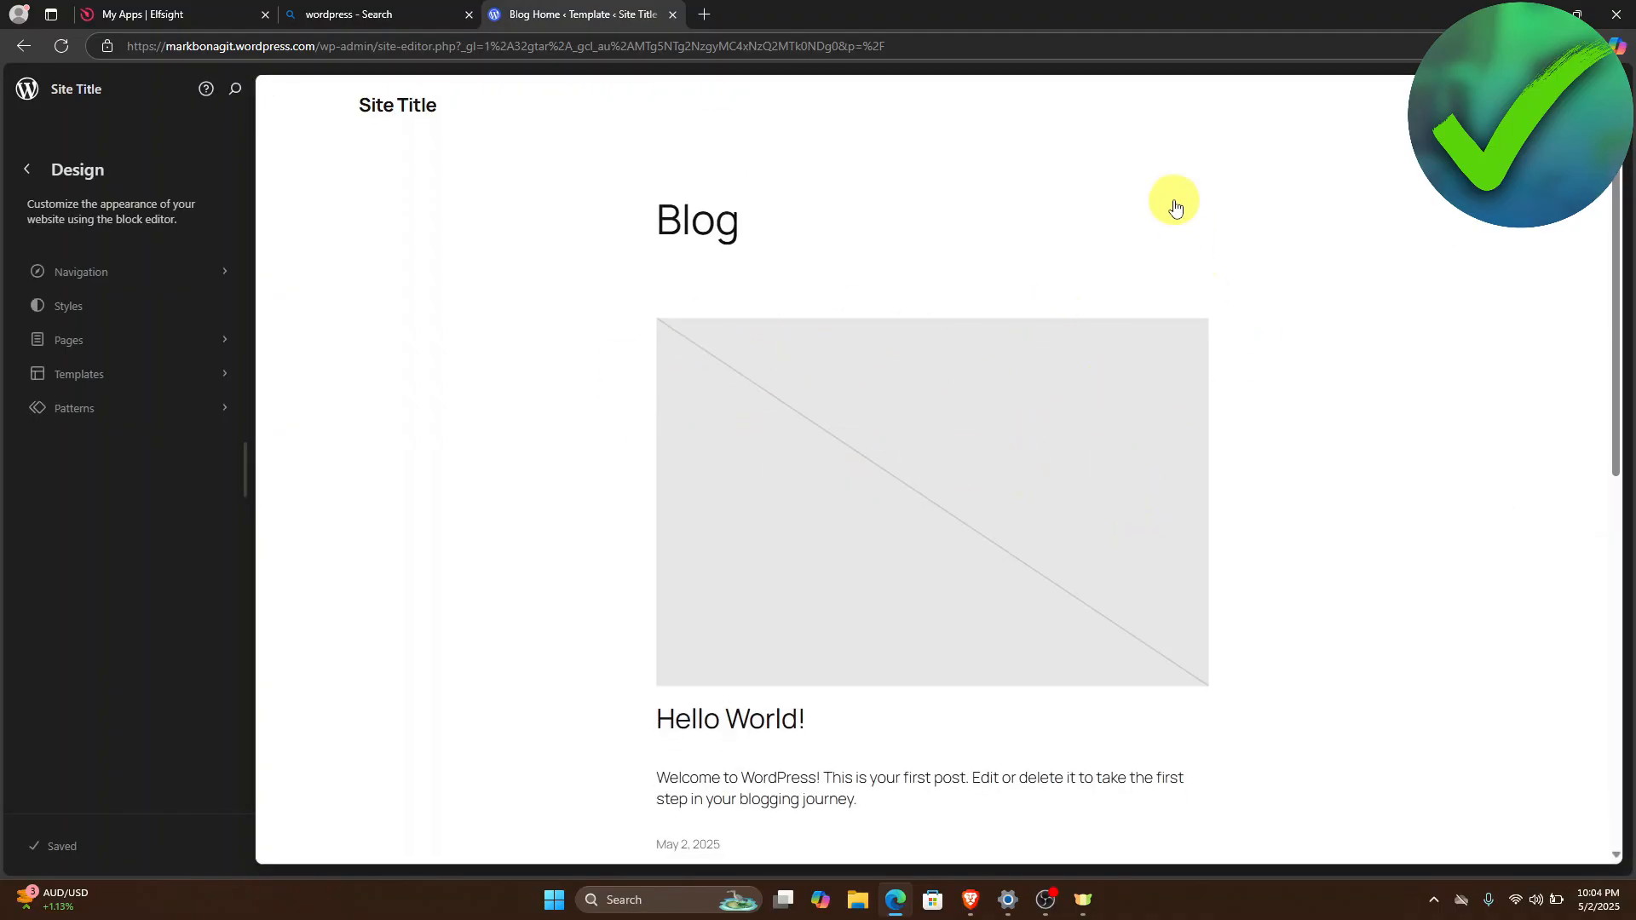
Step: Add a Custom HTML block at the end of the Blog Home template and paste the copied Instagram Feed embed code into it
left_click(1174, 198)
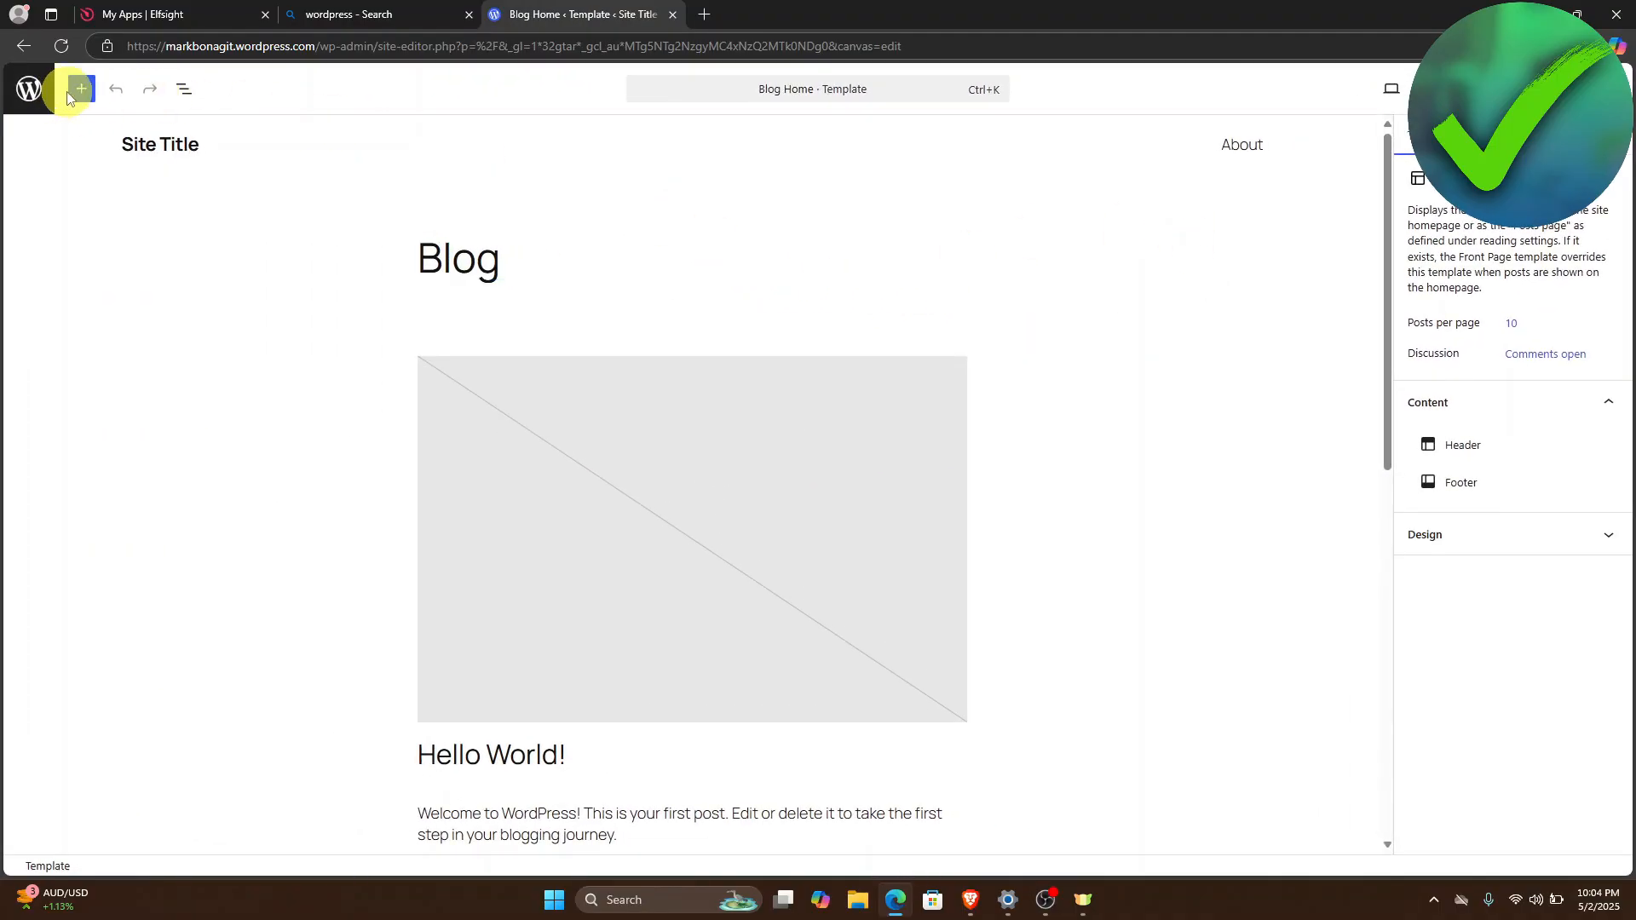
left_click(91, 96)
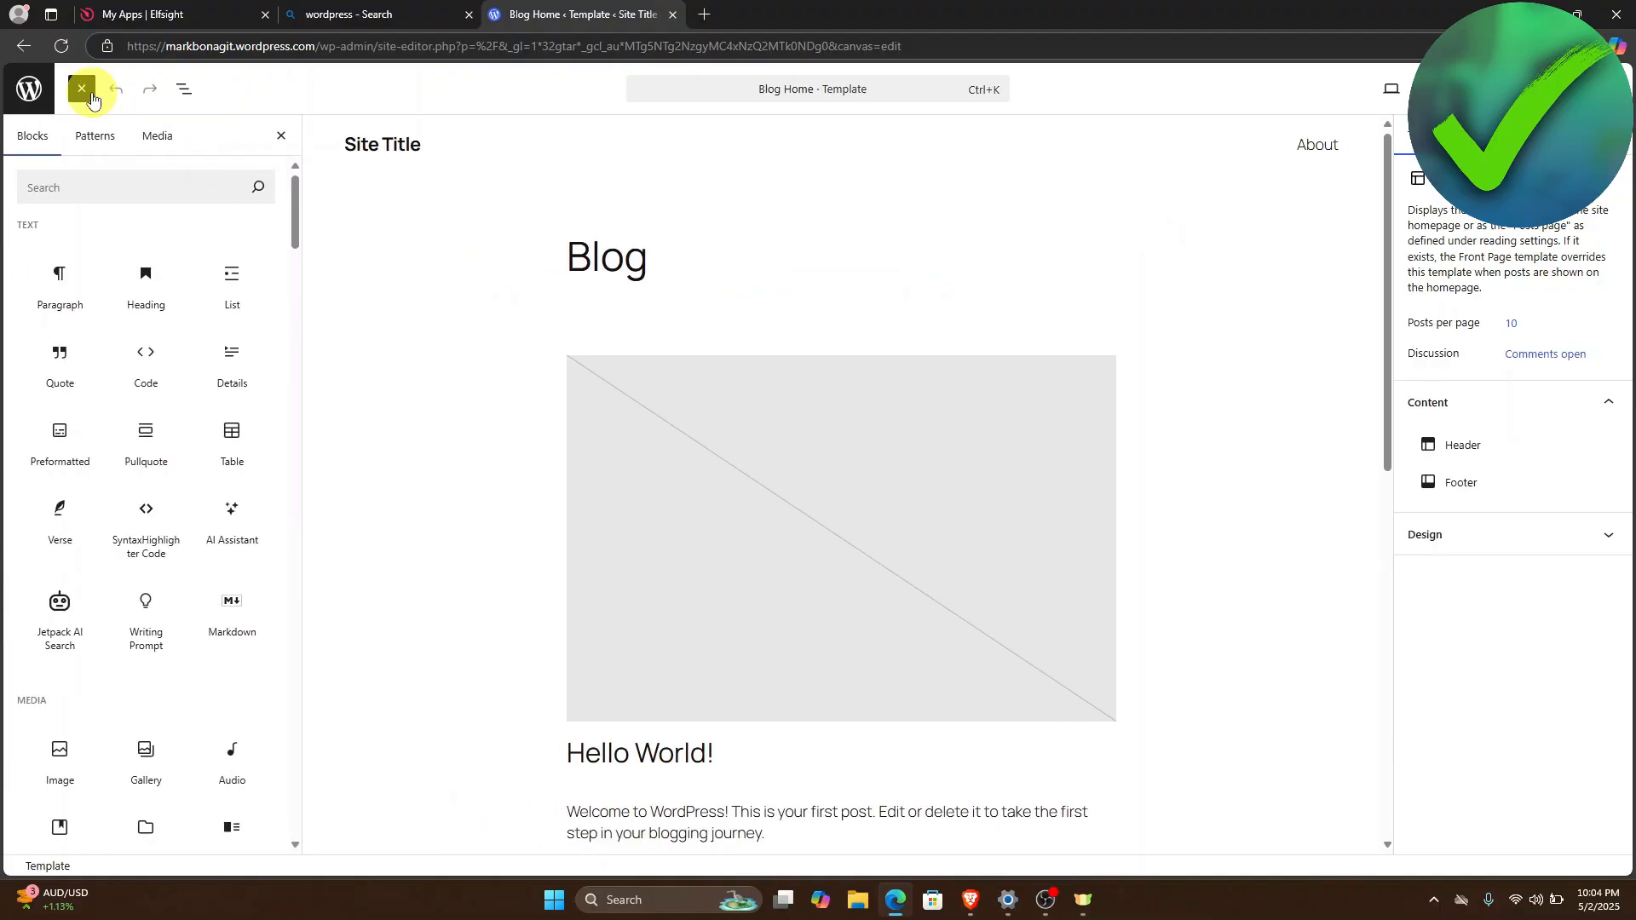
scroll(219, 359, "down", 5)
scroll(219, 360, "down", 10)
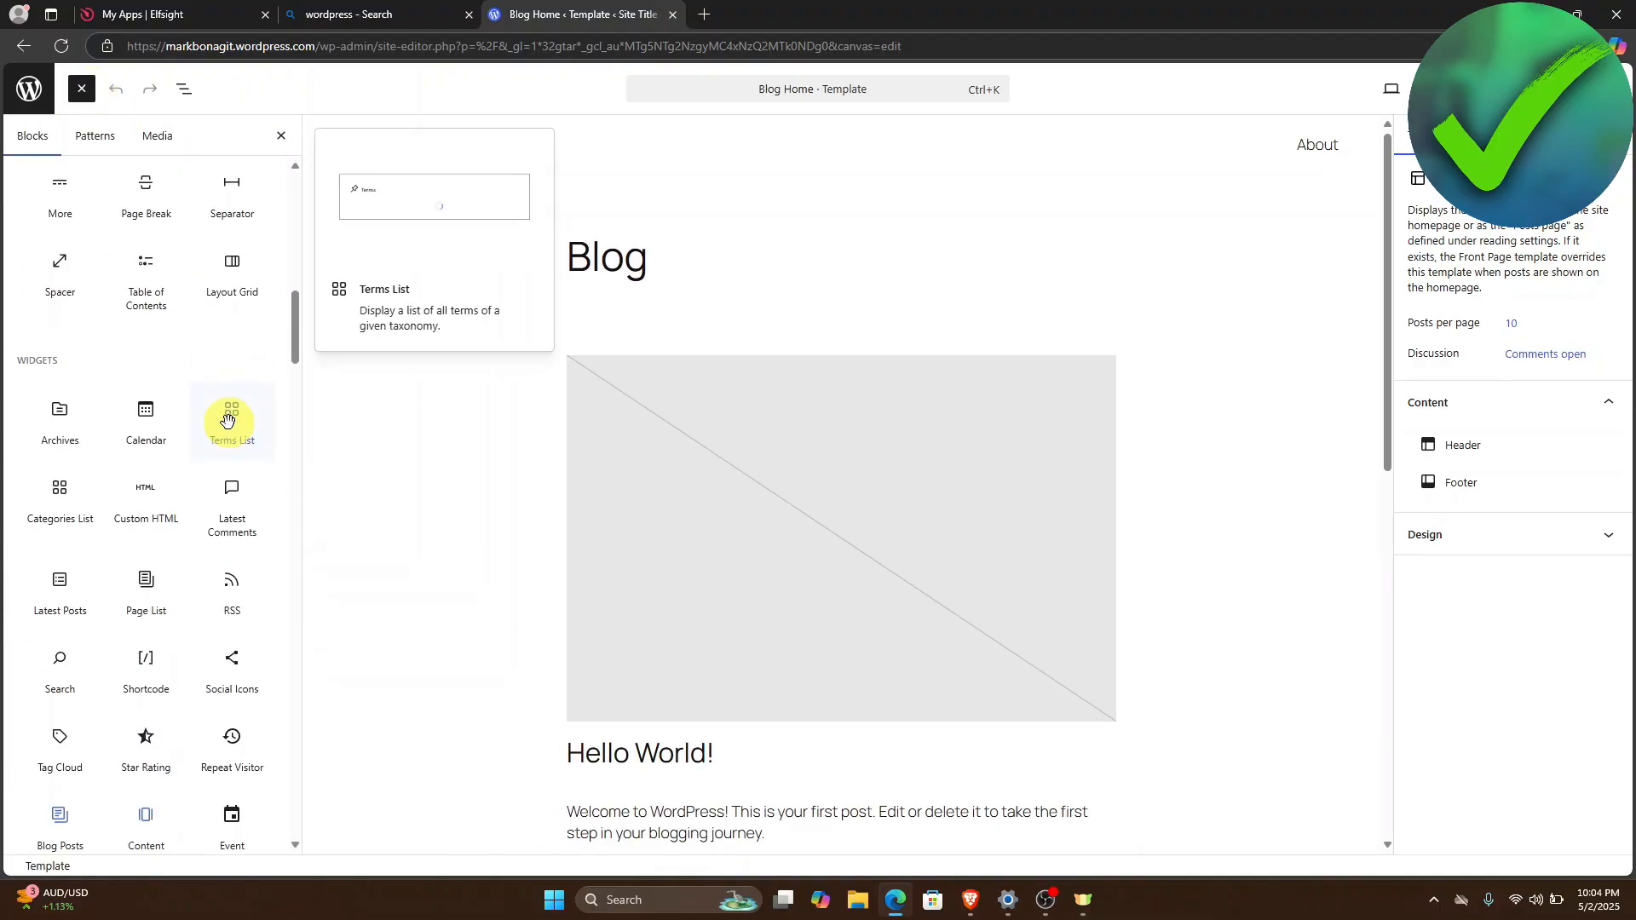
left_click(167, 348)
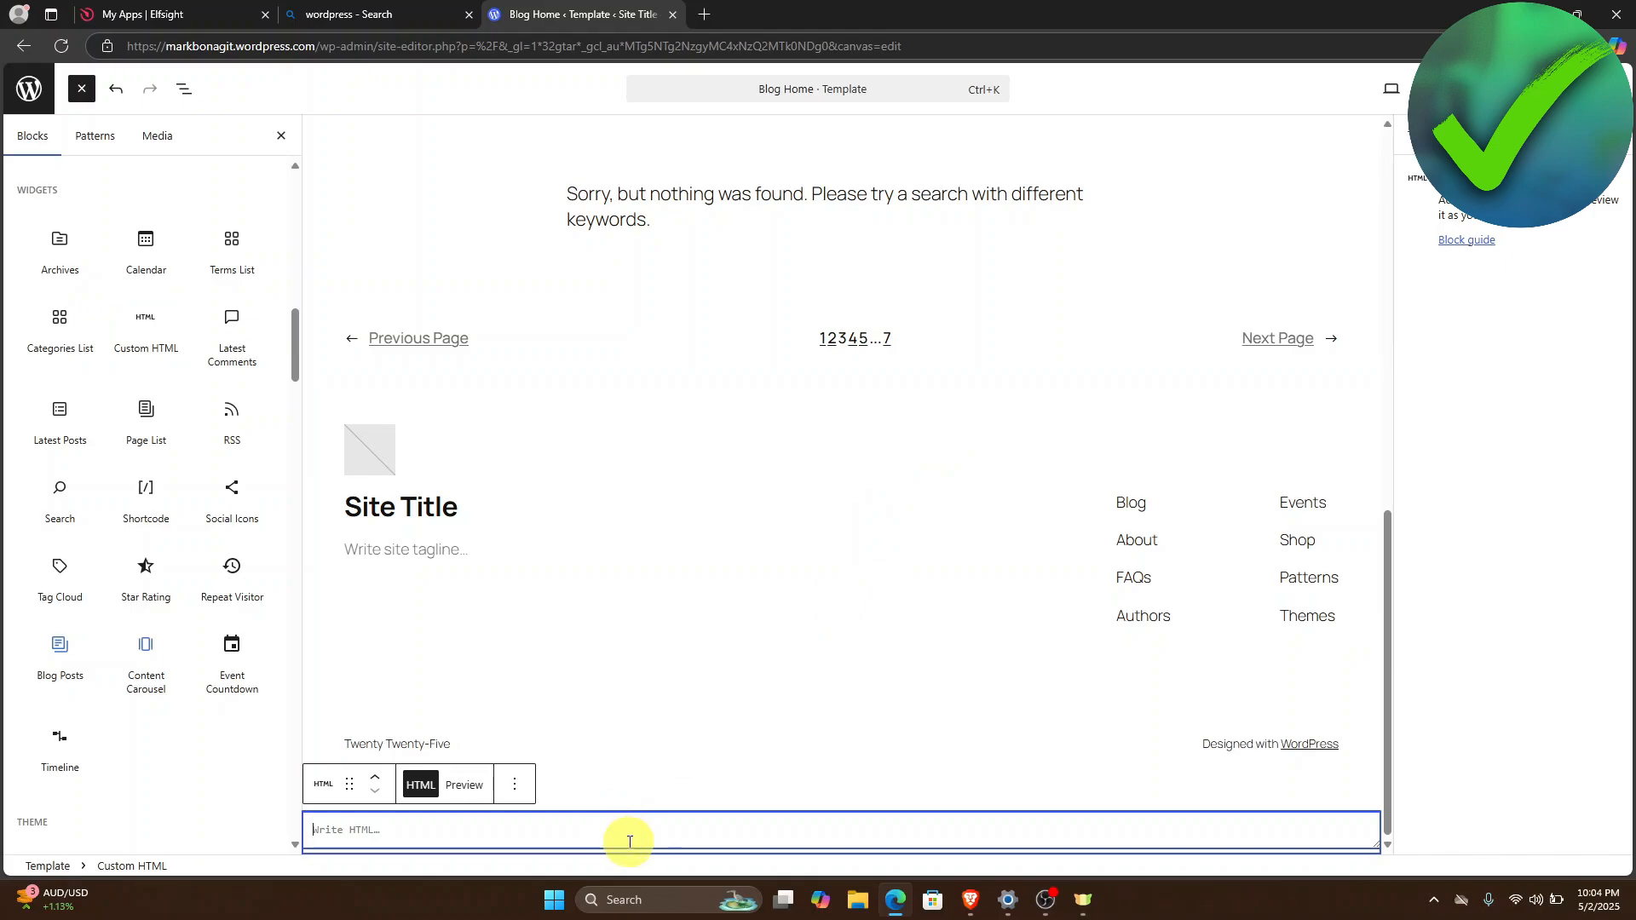
key("ctrl+v")
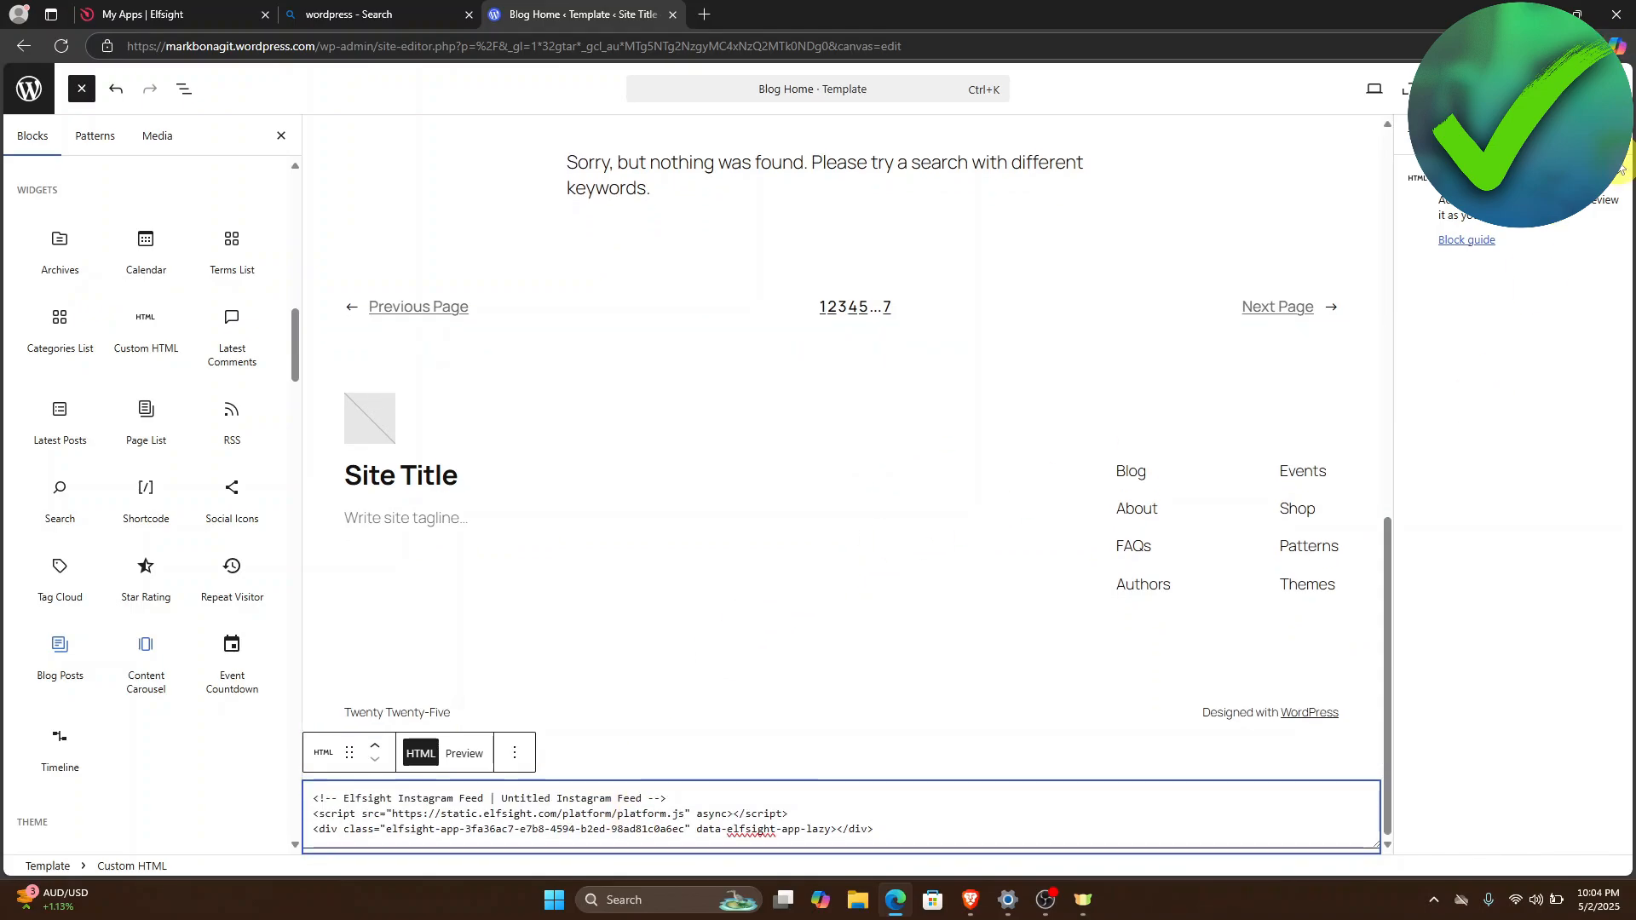
Step: Preview the Custom HTML block and browse through the posts in the embedded Instagram feed carousel
left_click(465, 754)
scroll(519, 632, "down", 5)
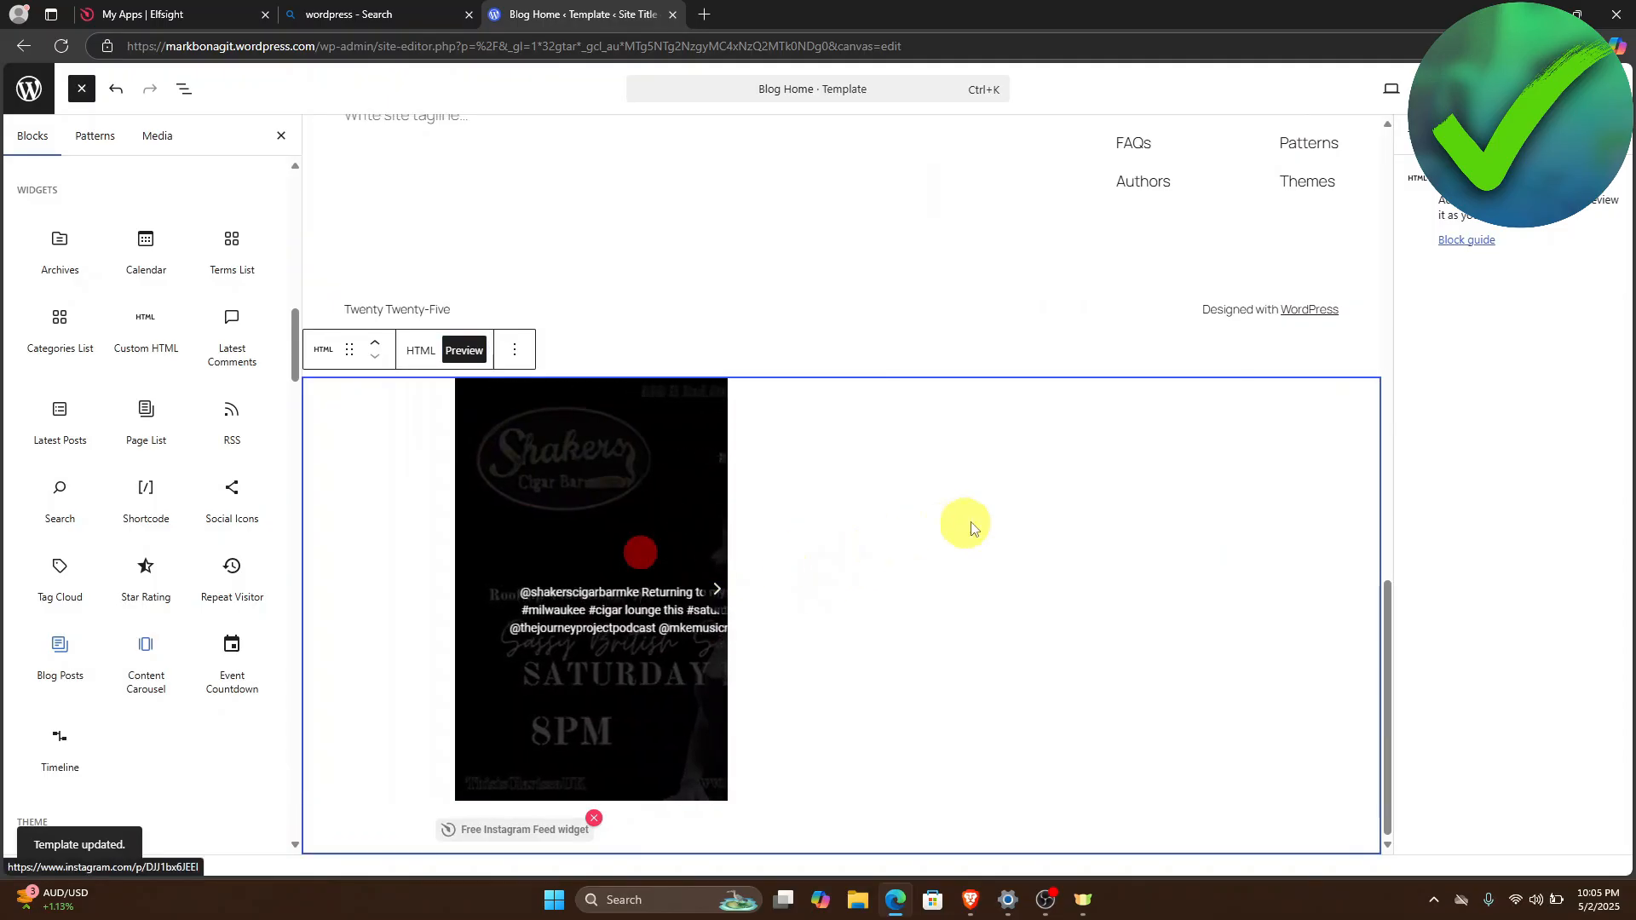
left_click_drag(974, 529, 993, 537)
left_click_drag(616, 603, 1004, 647)
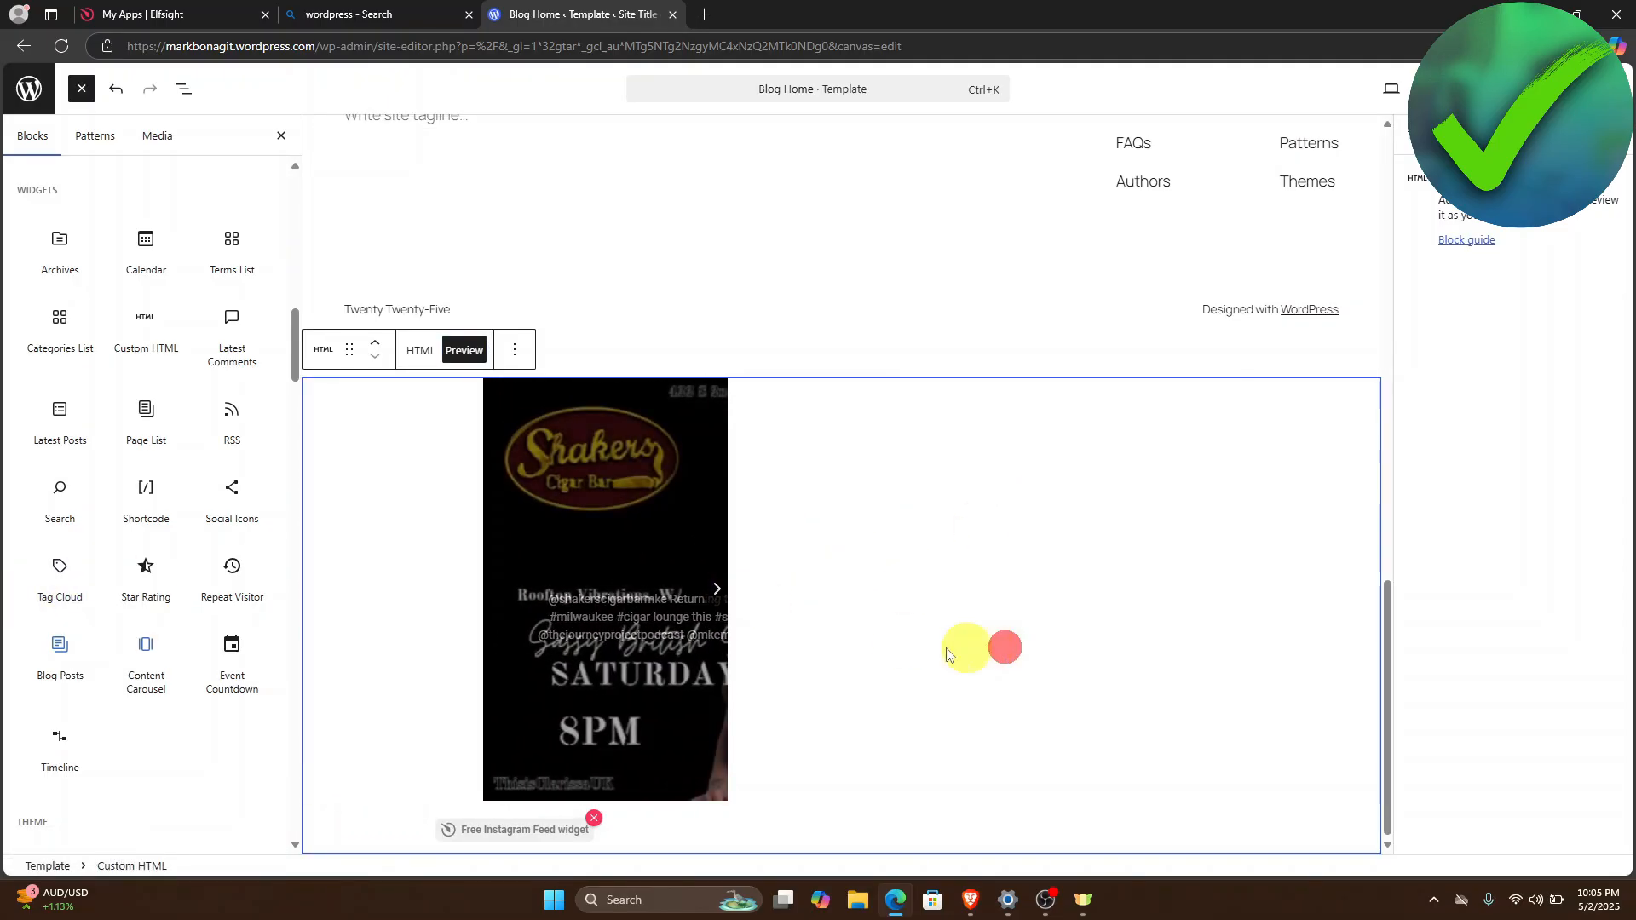
left_click(719, 592)
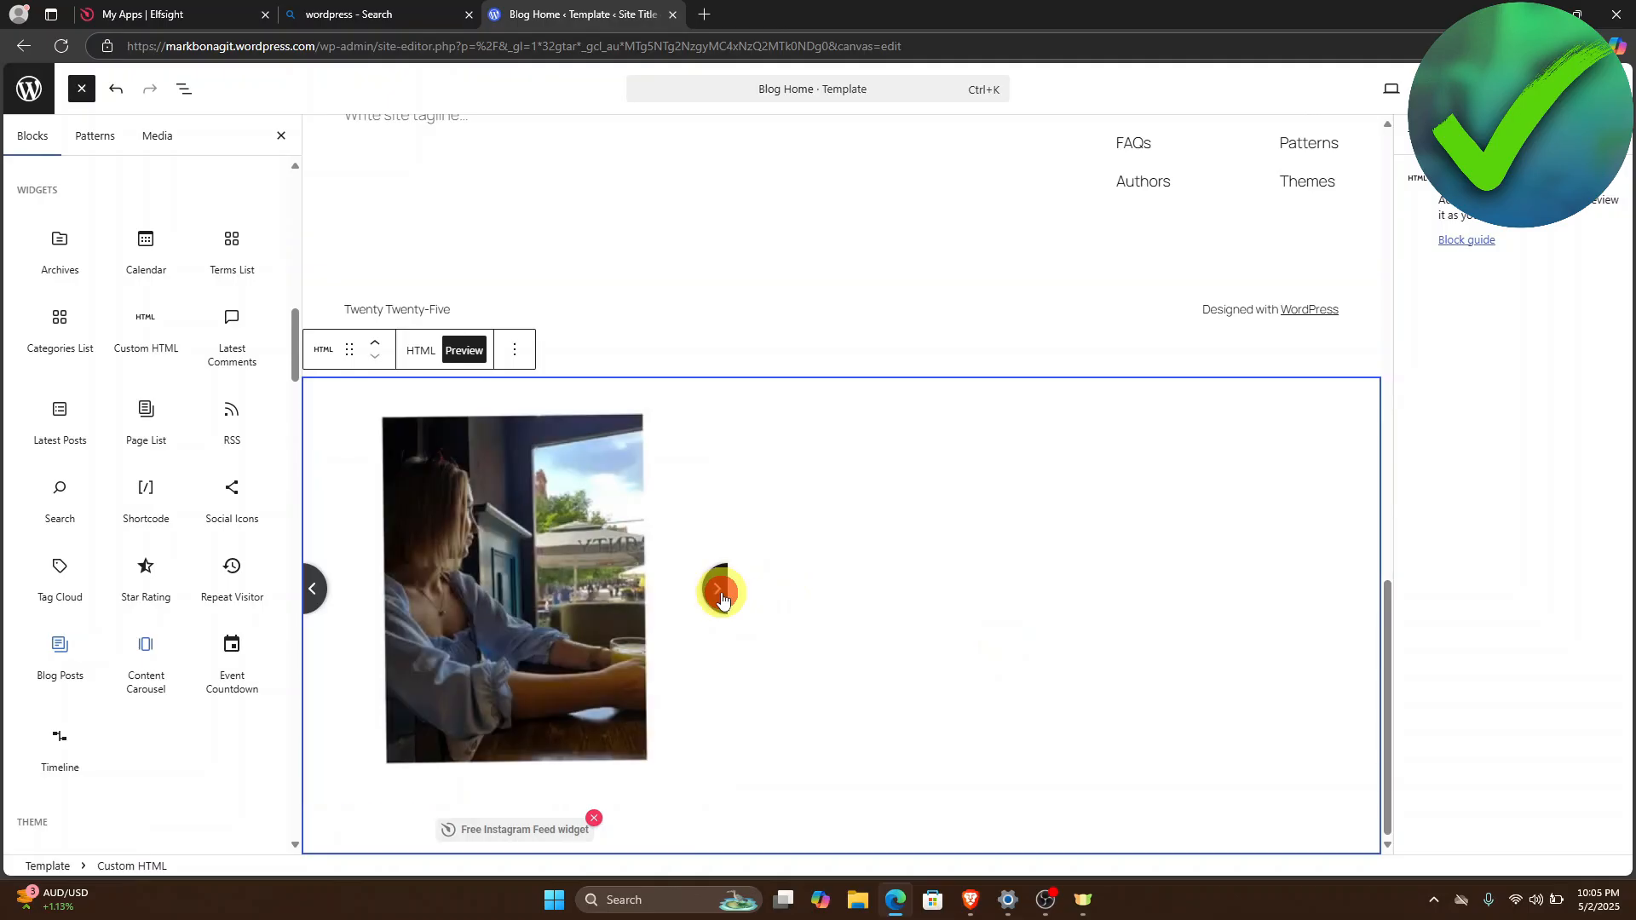
left_click(719, 592)
left_click(720, 595)
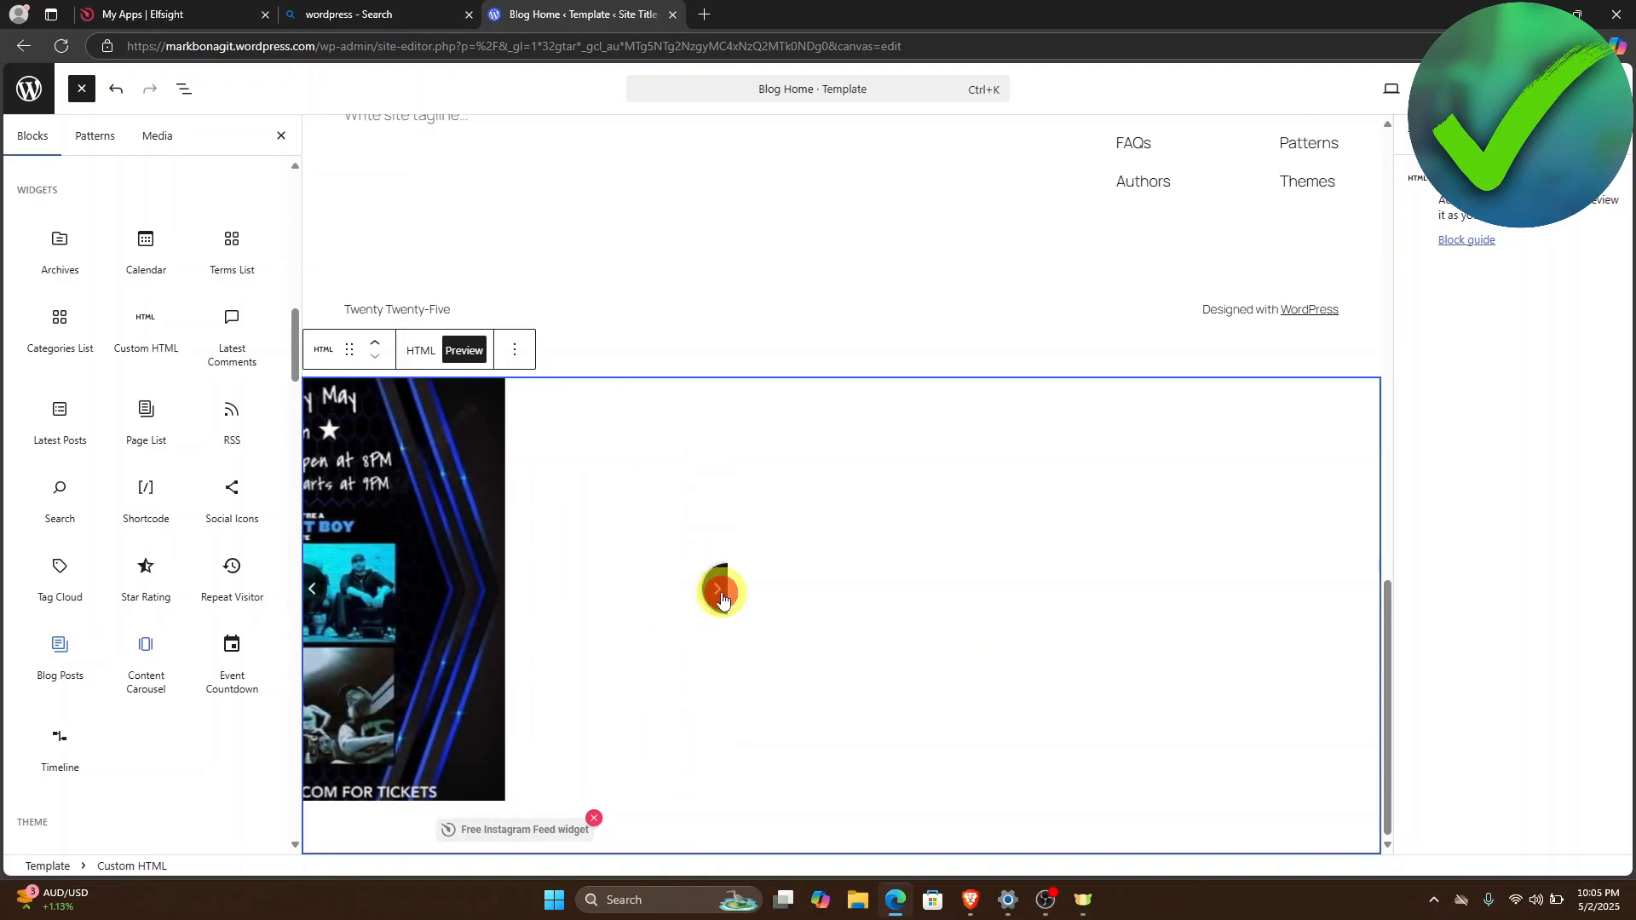
left_click(718, 591)
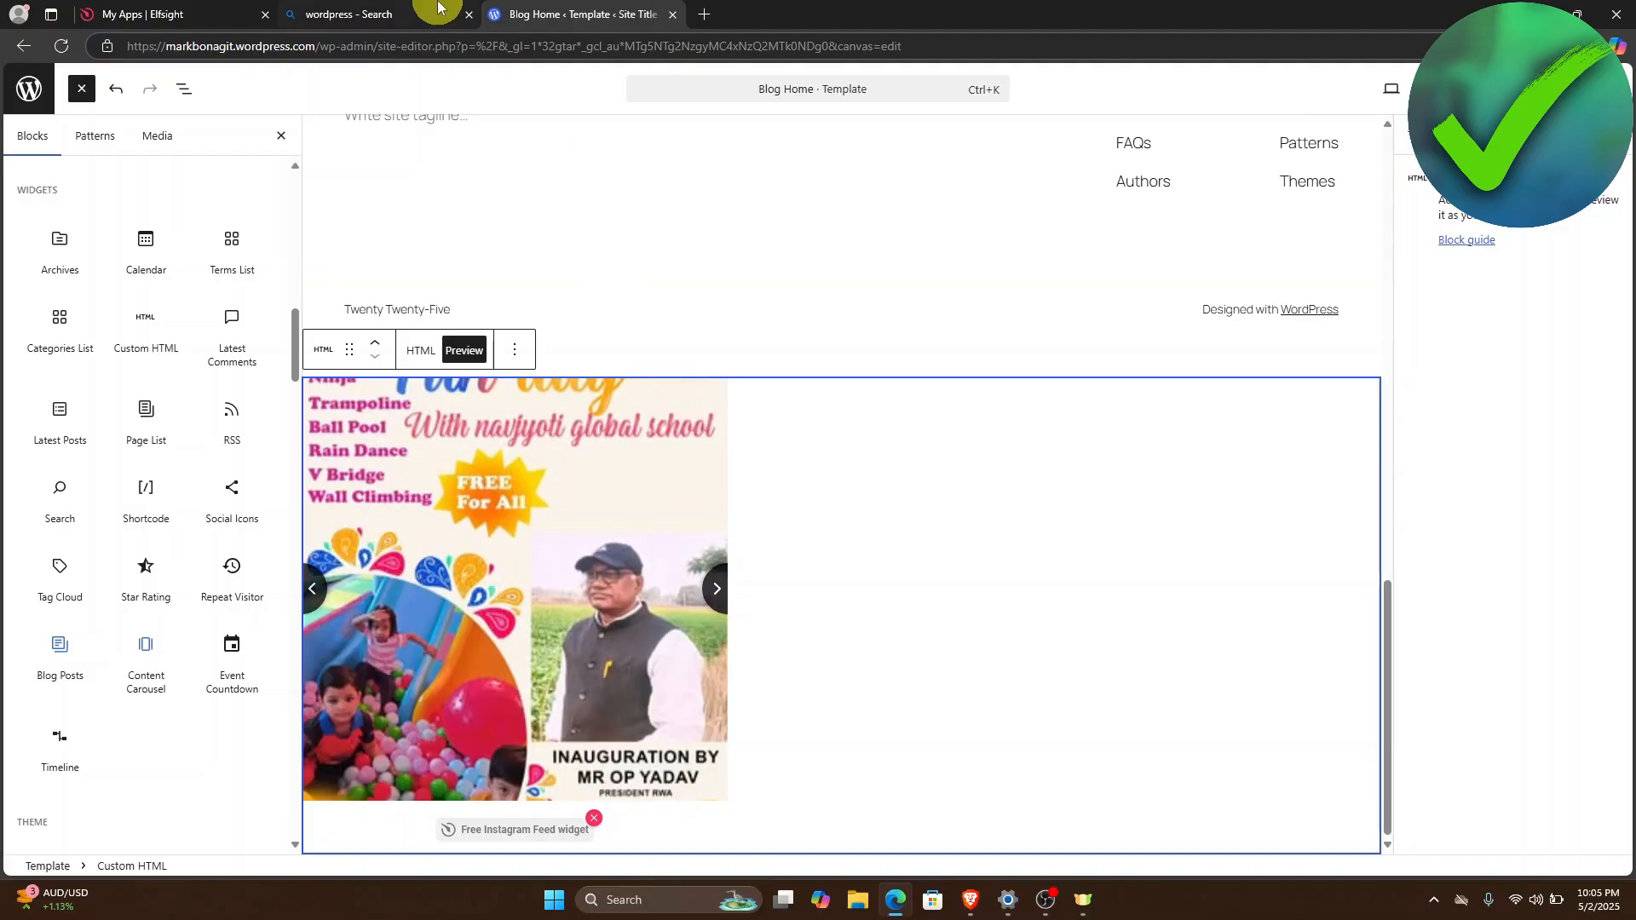
Step: Switch back to the Elfsight dashboard showing the Instagram Feed widget's embed code
left_click(145, 15)
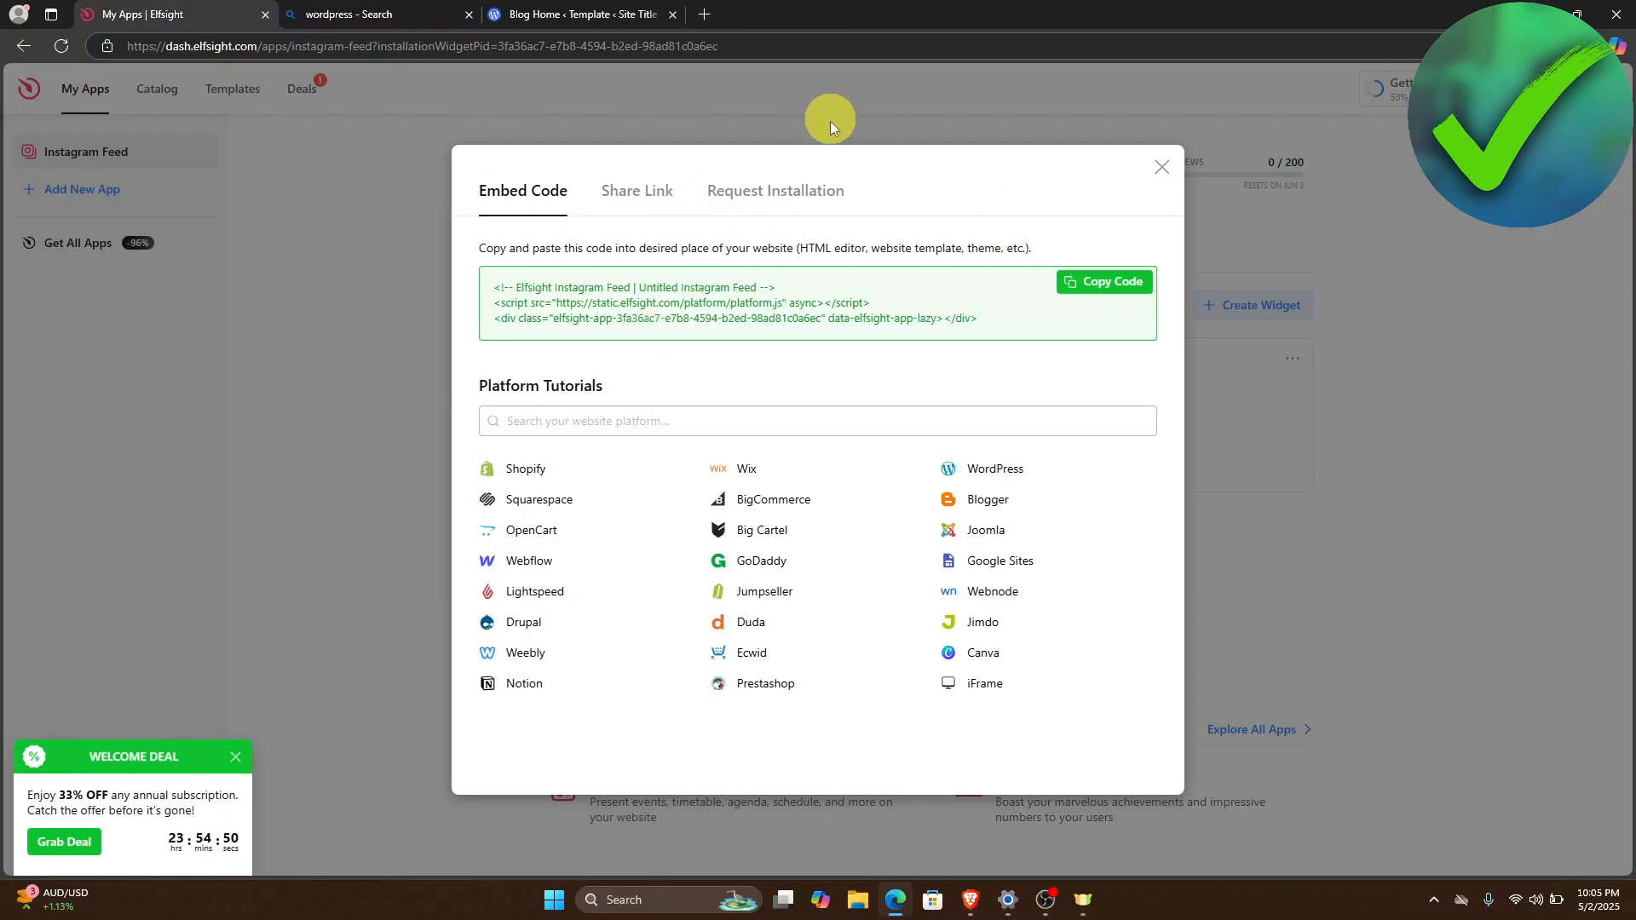